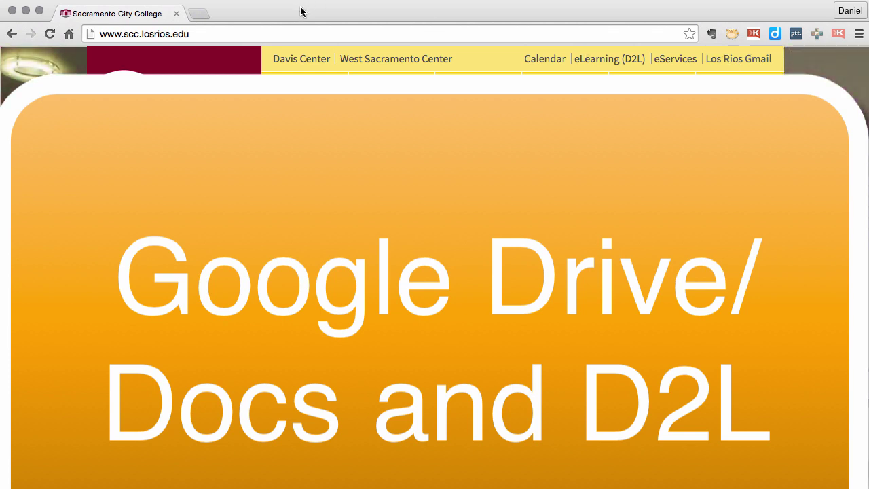
Sign in to Los Rios apps at apps.losrios.edu, skip the password reset, and open Google Drive
left_click(290, 34)
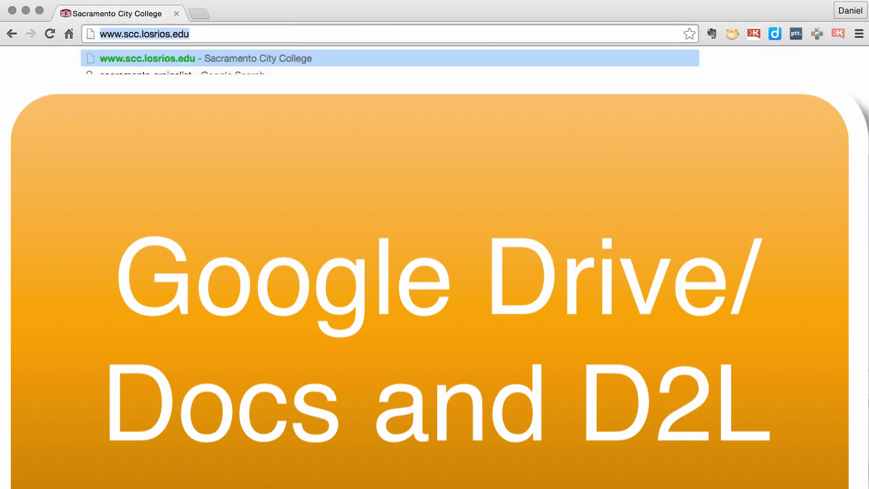
type("apps")
key("Return")
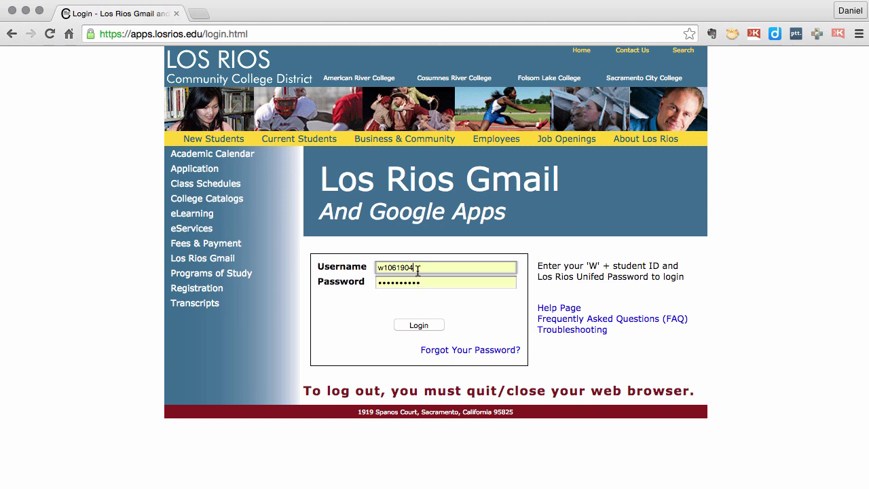
left_click(424, 325)
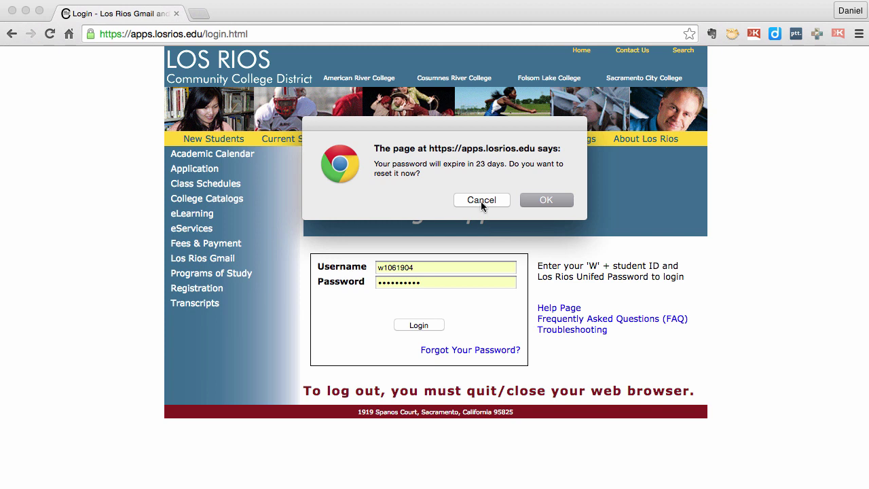
left_click(481, 199)
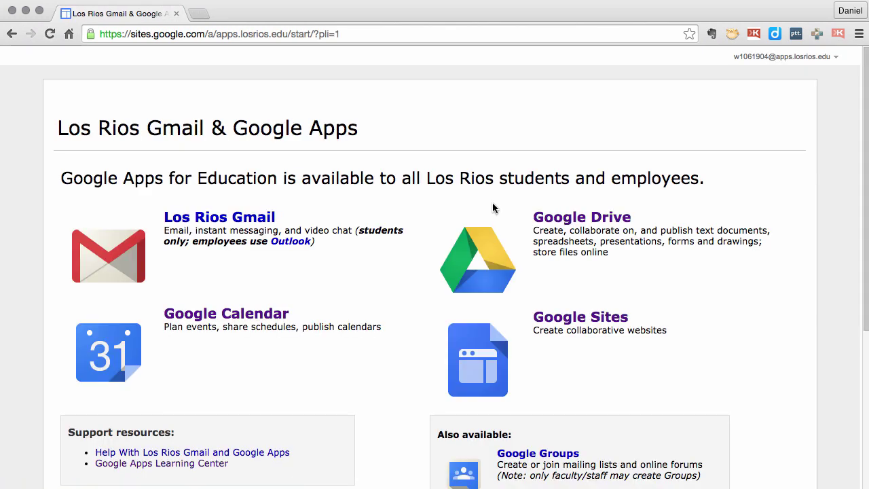
left_click(564, 220)
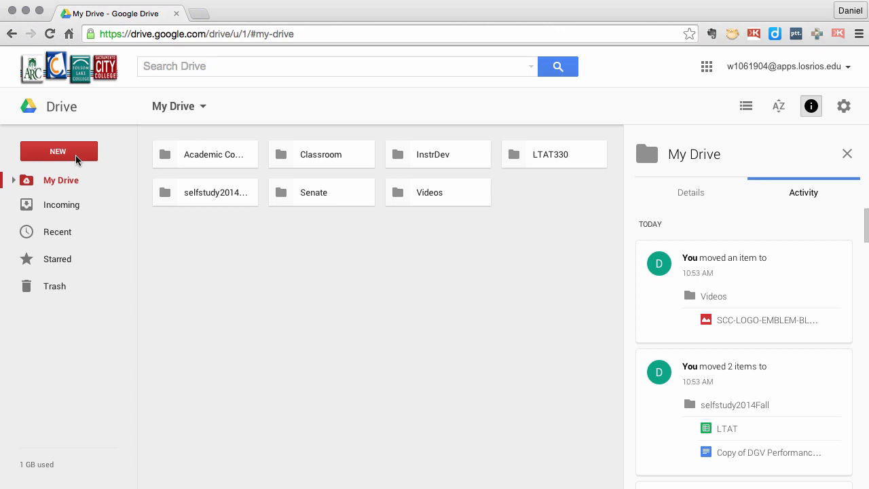
Upload the Sample folder from the Desktop into My Drive as a folder upload
left_click(77, 157)
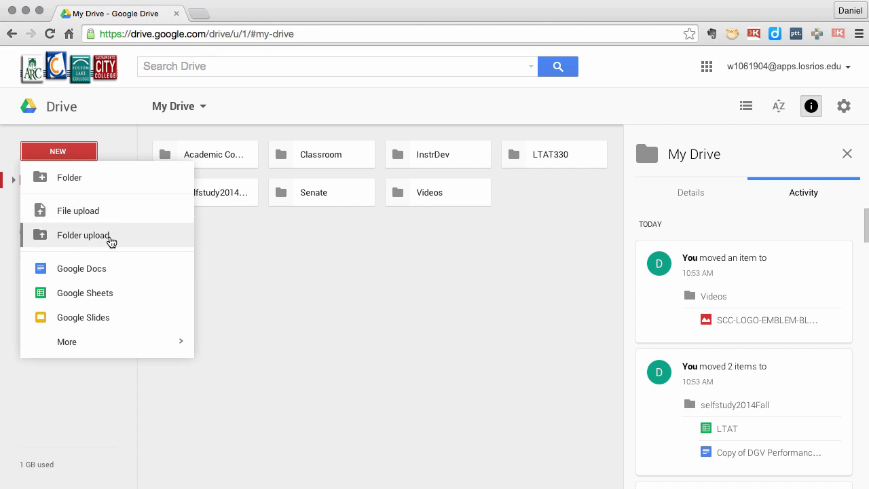
left_click(77, 235)
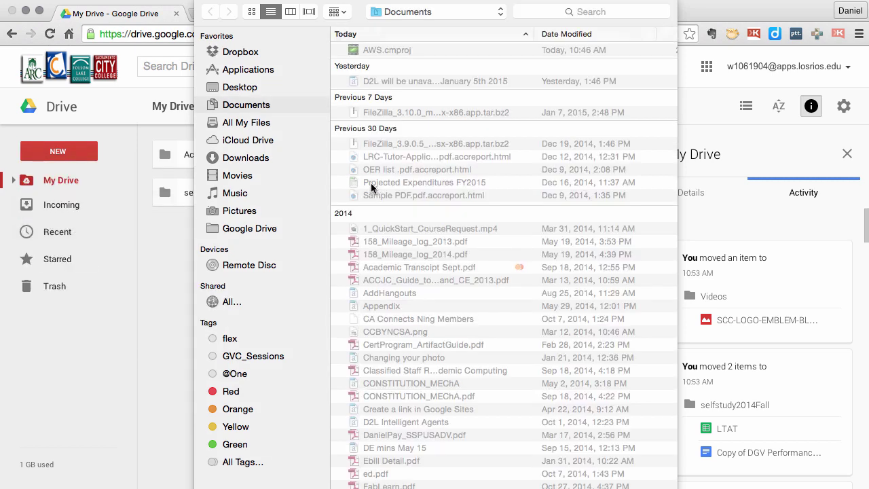
left_click(246, 91)
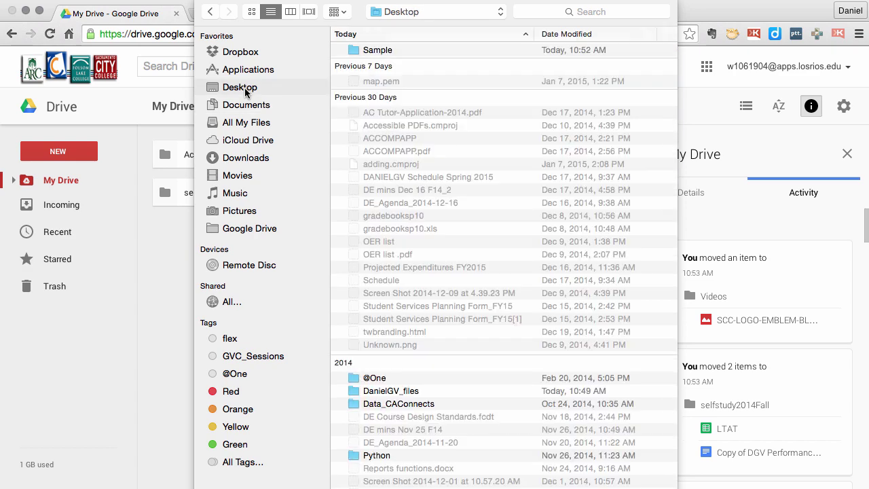
left_click(379, 51)
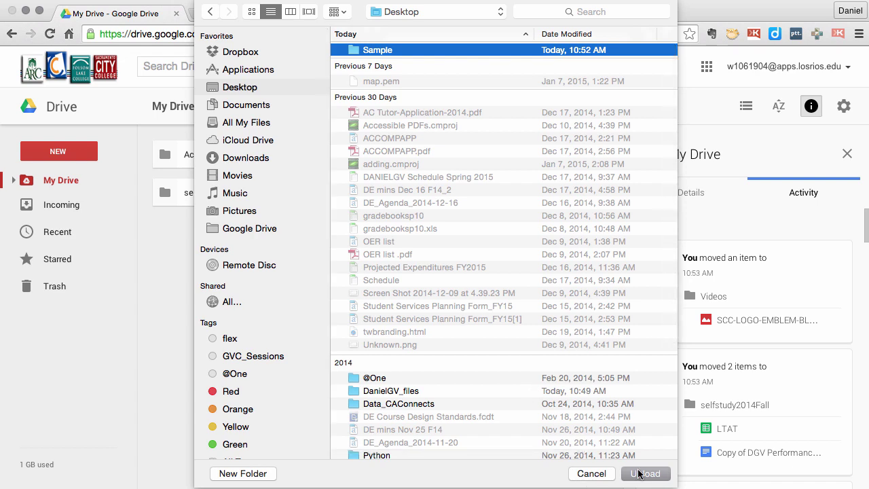
left_click(656, 473)
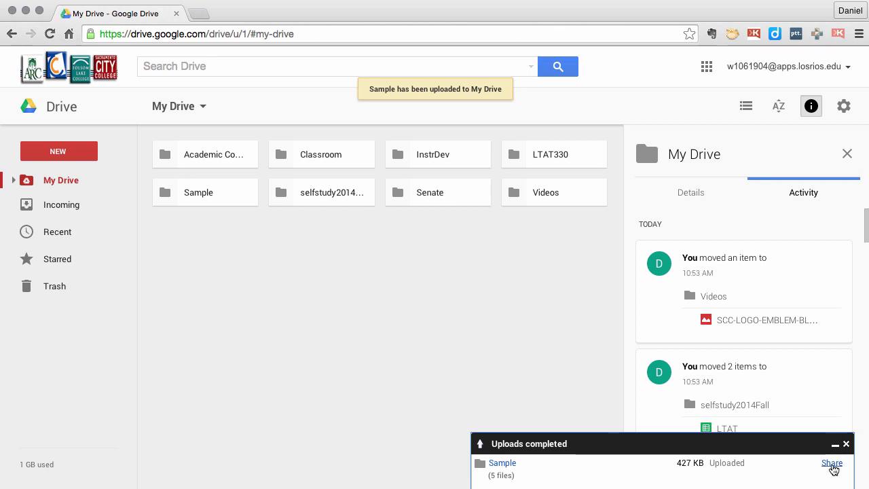
Check the Sample folder's sharing options without changes, then open the folder to see its five files
left_click(832, 463)
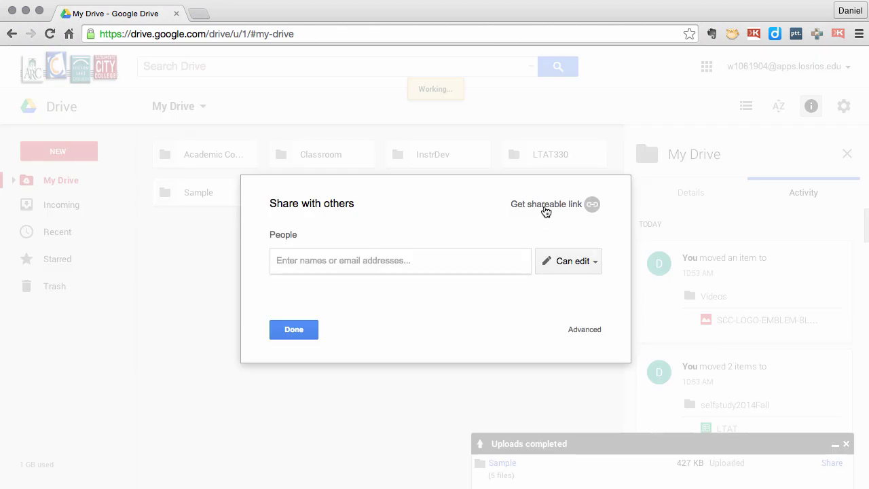
left_click(285, 331)
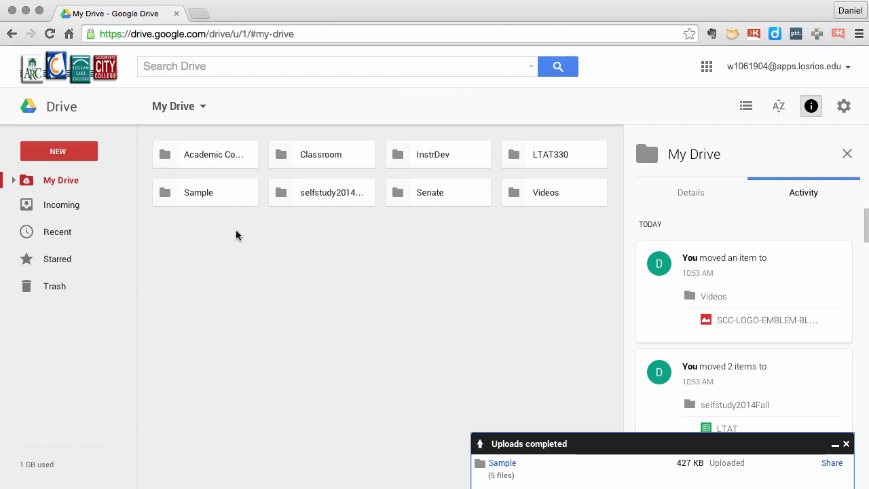
left_click(208, 196)
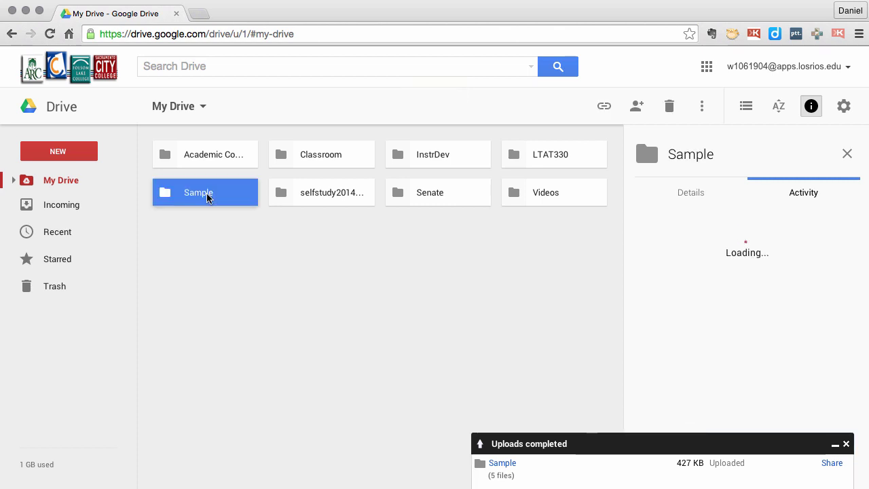
double_click(208, 195)
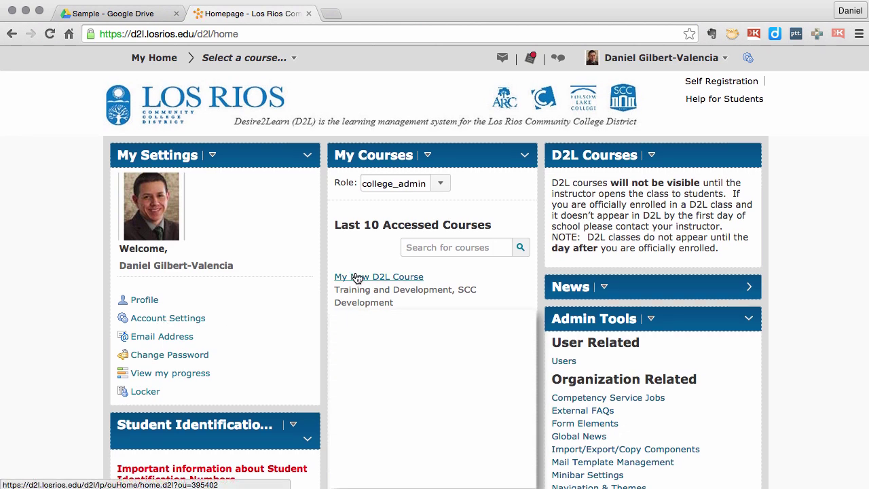
Enter My New D2L Course and open its Edit Course administration tools
left_click(357, 278)
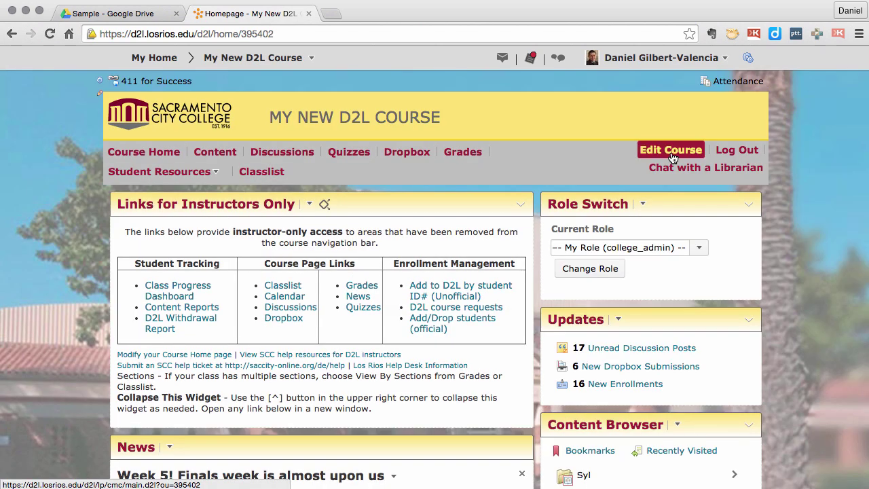
left_click(671, 150)
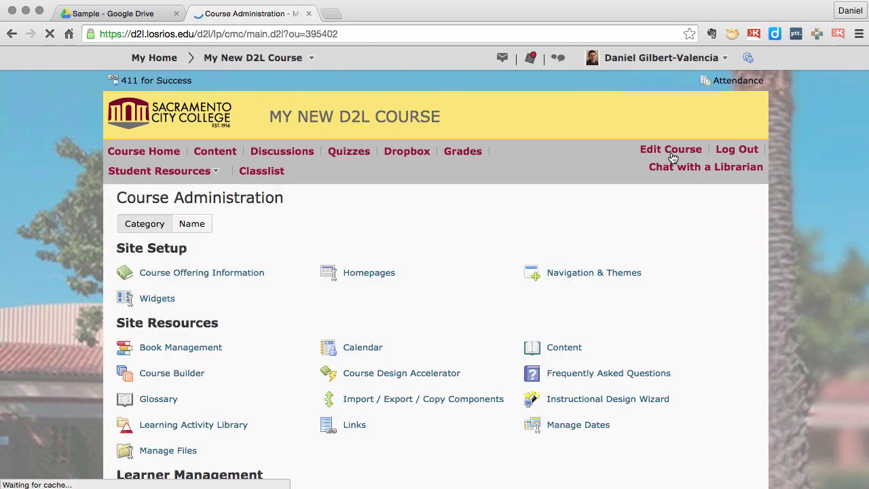
scroll(459, 333, "down", 2)
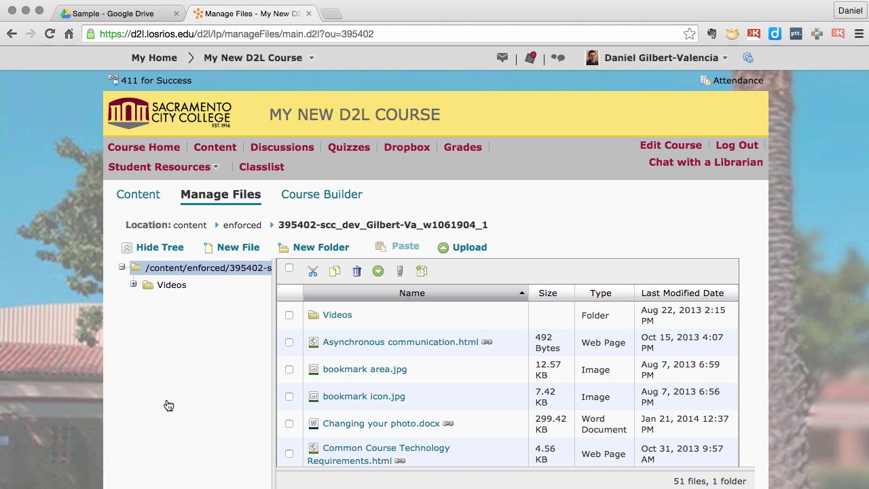
scroll(291, 401, "down", 1)
scroll(291, 400, "down", 1)
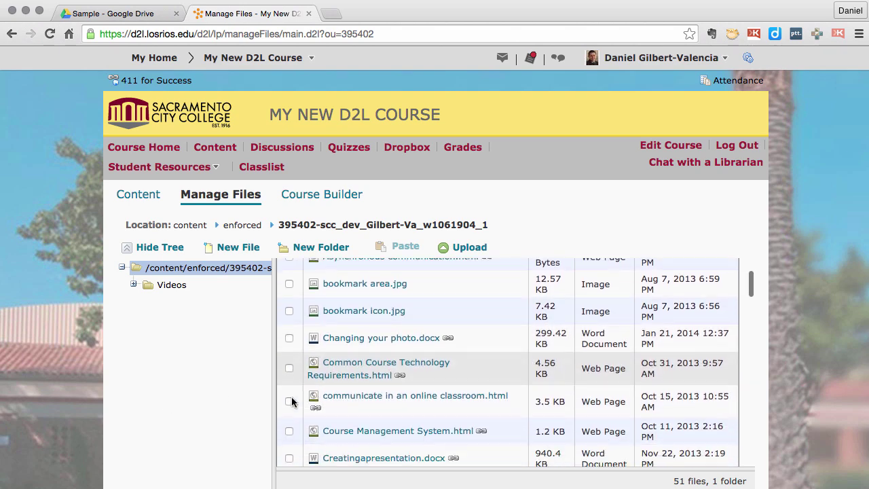
scroll(293, 403, "down", 1)
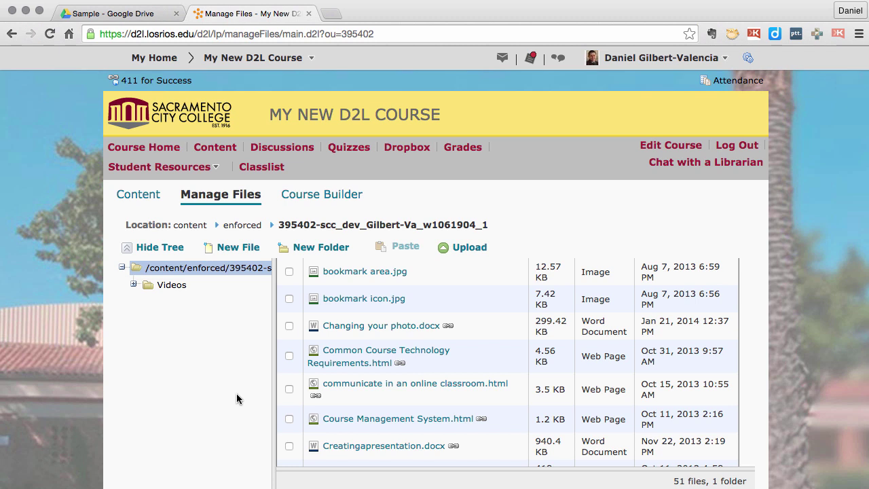
Go to the course Content overview and scroll through its Table of Contents
left_click(214, 148)
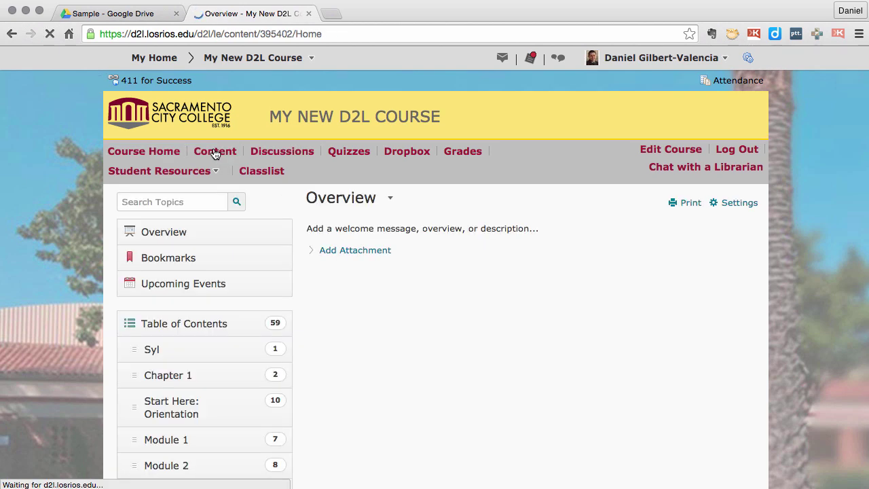
left_click(133, 15)
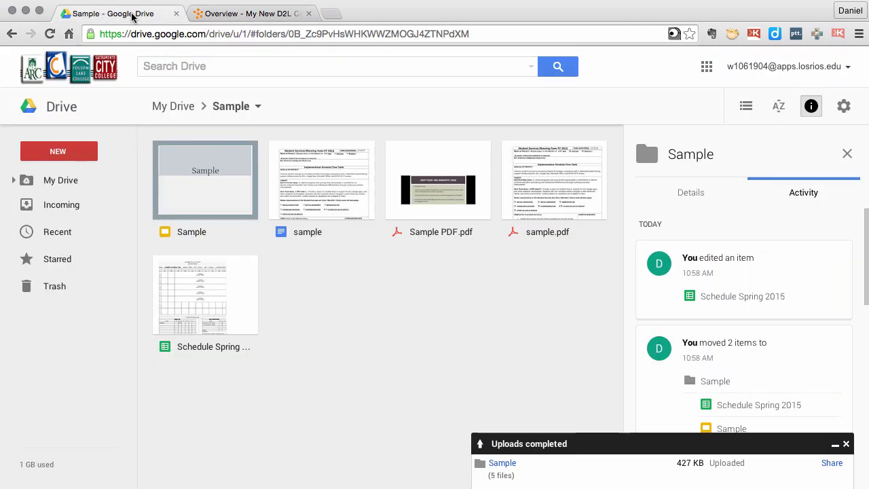
left_click(246, 14)
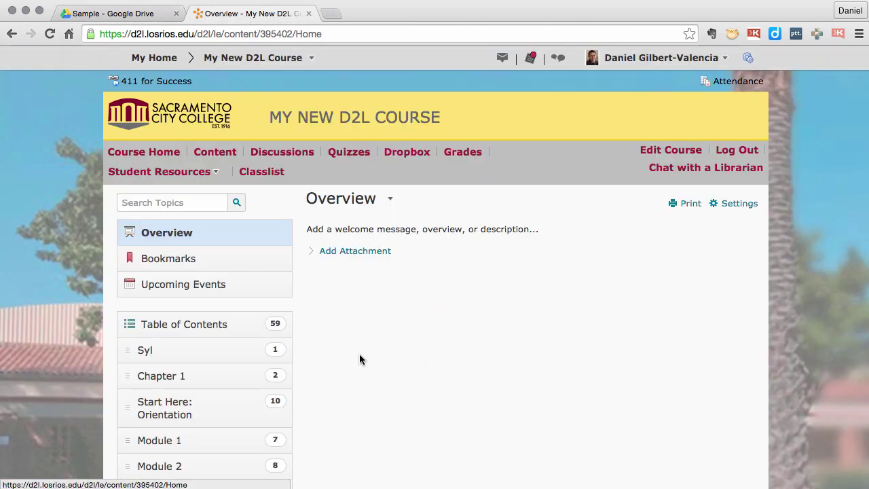
scroll(333, 355, "down", 1)
scroll(333, 355, "down", 1)
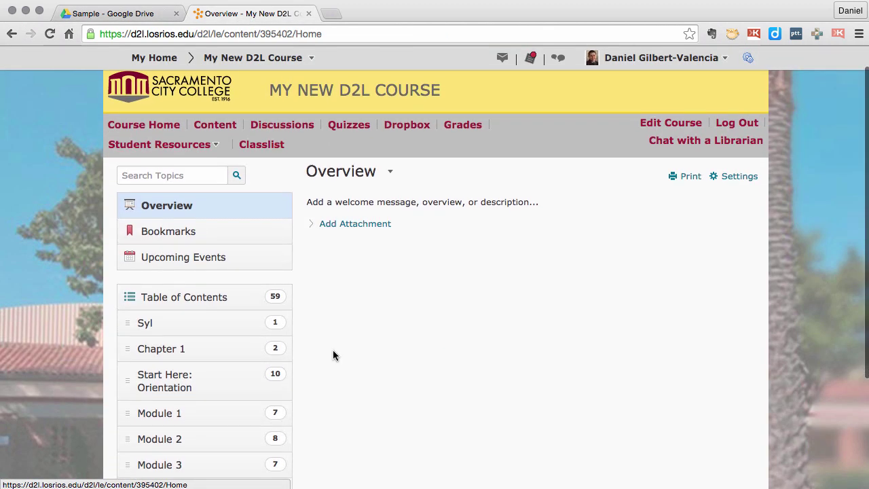
scroll(333, 355, "down", 1)
scroll(333, 354, "down", 1)
Create a new file titled 'Instructions' in the Chapter 1 module
left_click(221, 155)
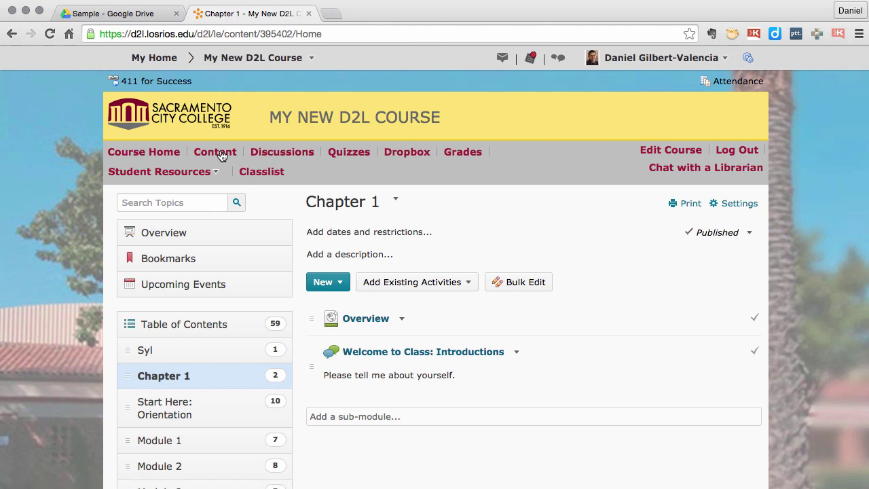
scroll(221, 156, "down", 2)
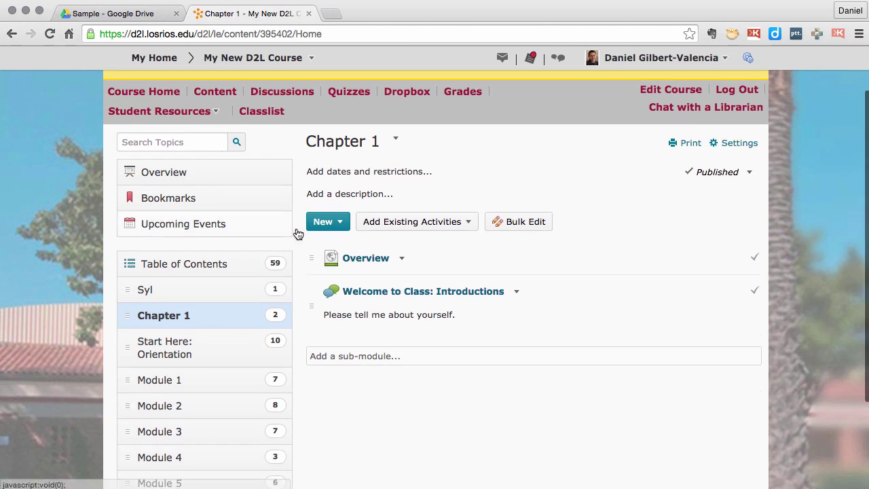
left_click(345, 230)
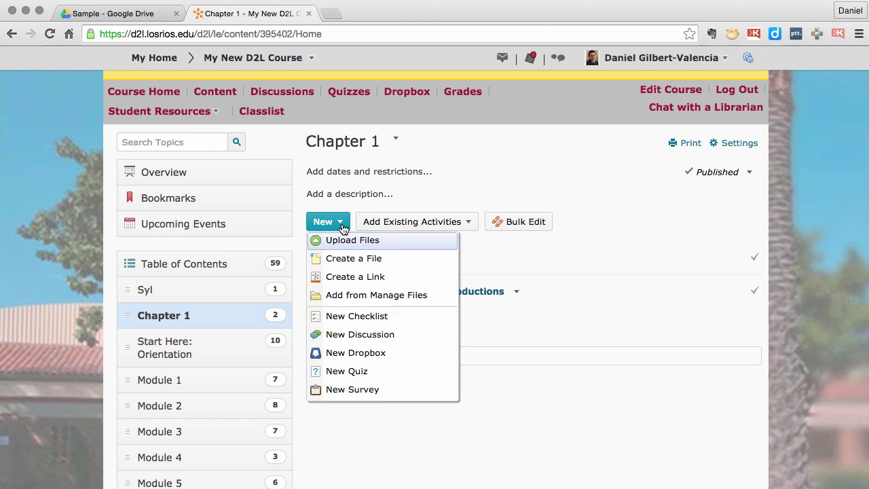
left_click(362, 260)
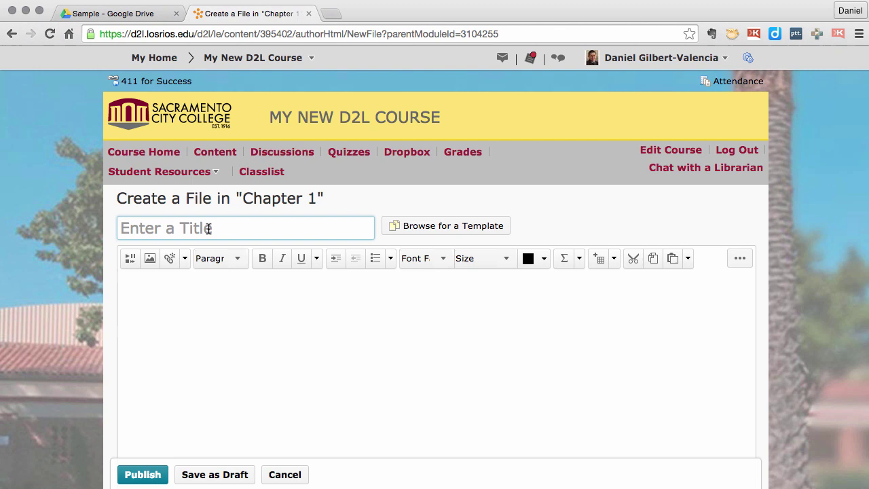
type("Inst")
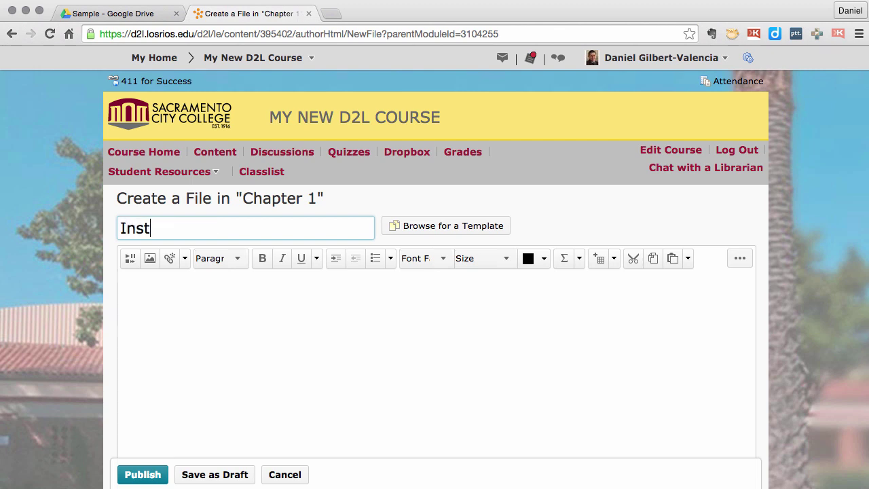
type("ructions")
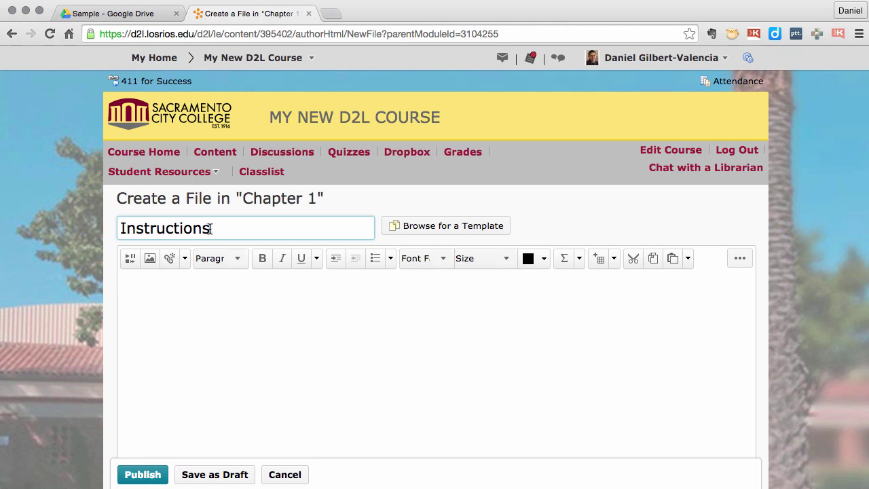
Write '1. Read Sample file' in the file body and select the words 'Sample file'
left_click(231, 303)
type("1")
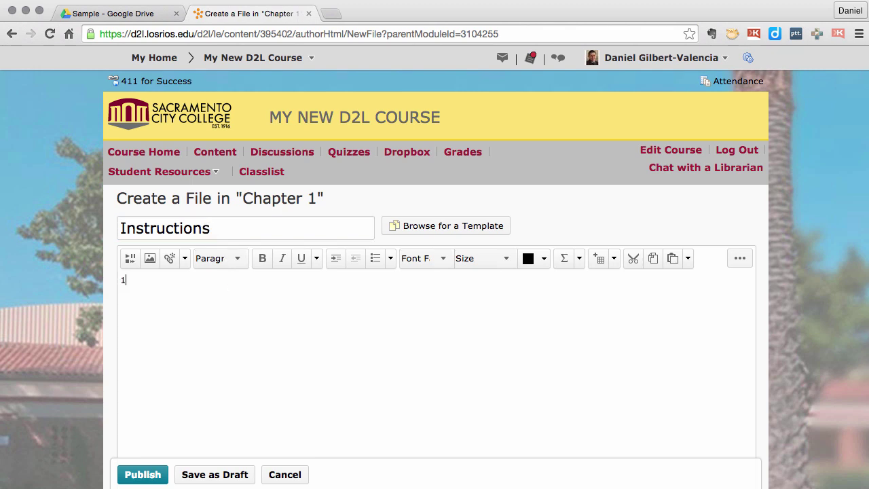
type(". Reade")
key("BackSpace")
type("s")
key("BackSpace")
type("Sample ")
type("file")
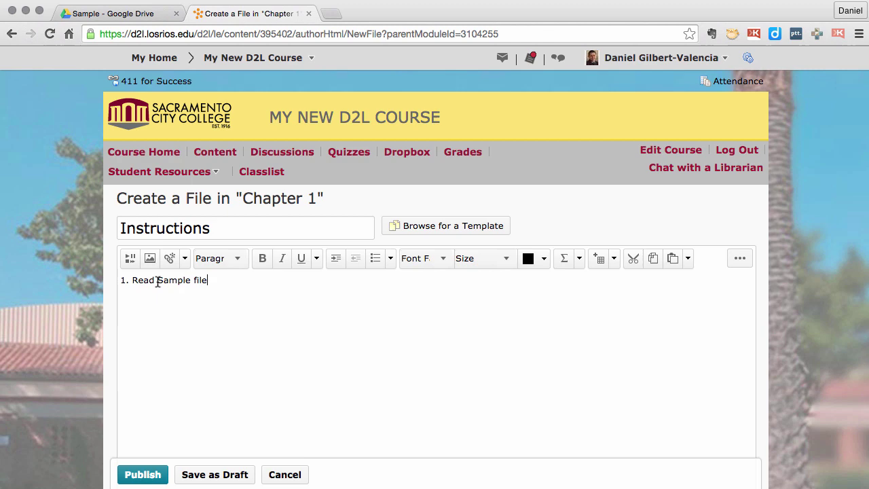
left_click_drag(157, 281, 212, 281)
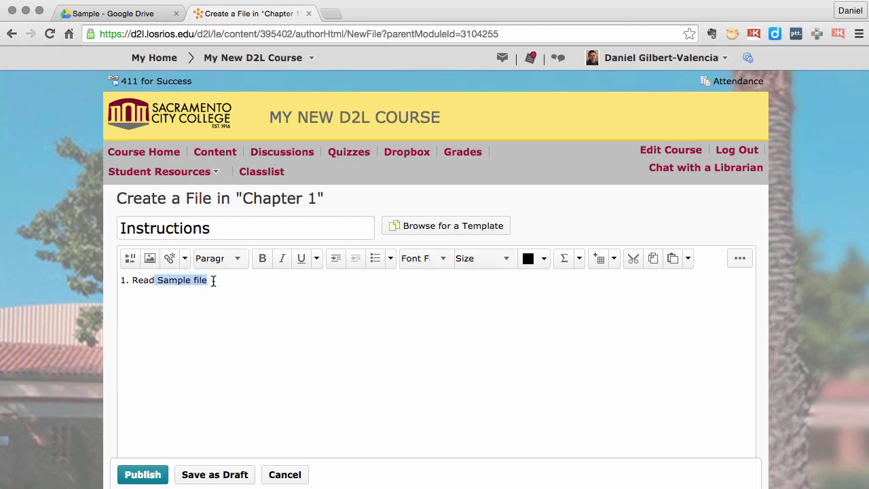
Select the sample document in the Drive Sample folder and open its full sharing settings
left_click(129, 14)
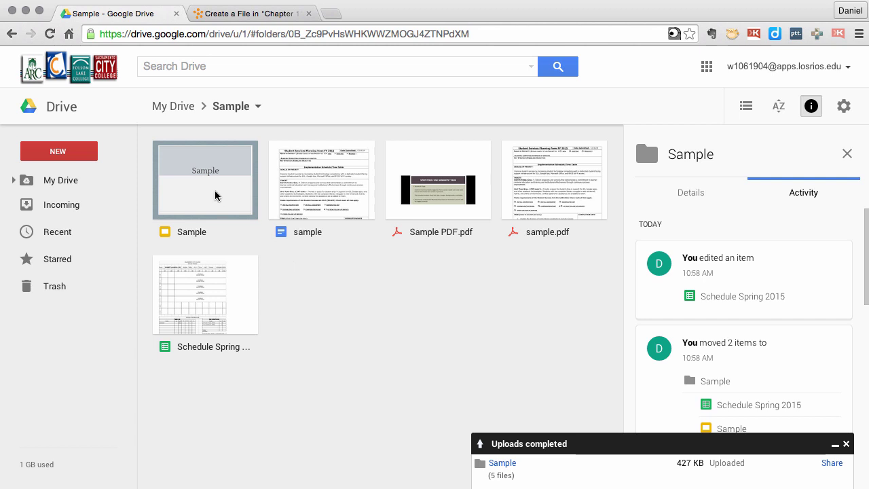
left_click(321, 200)
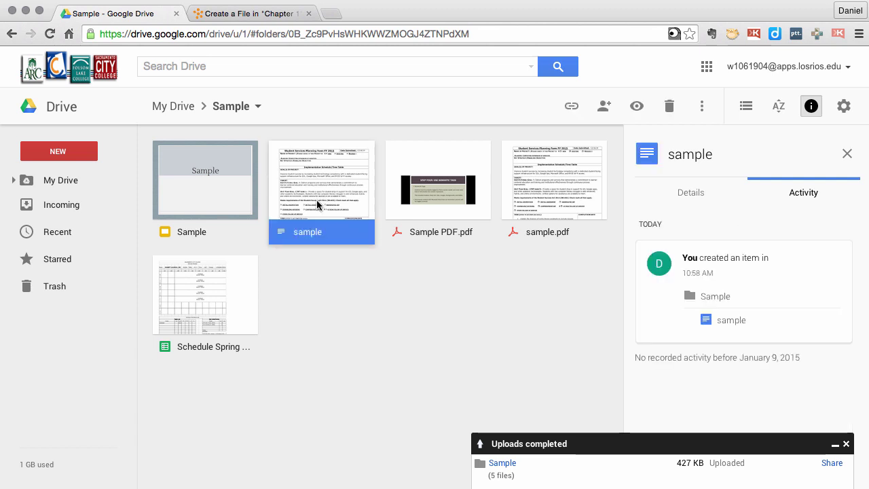
left_click(571, 109)
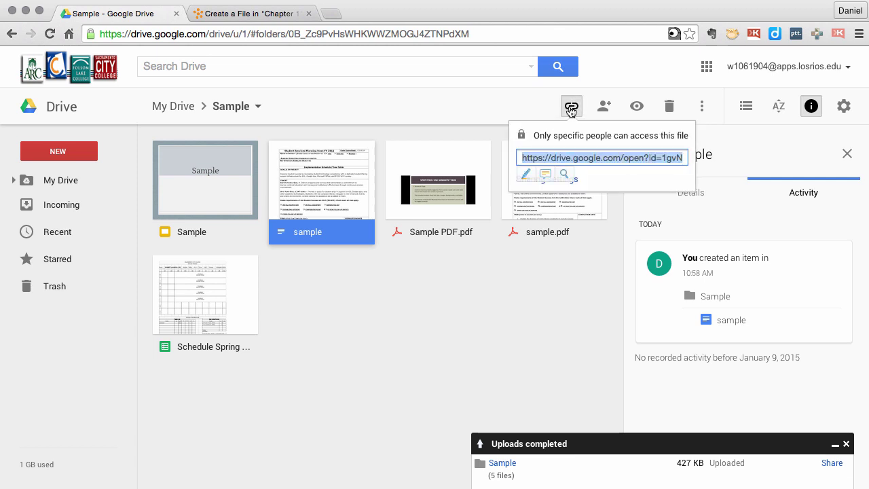
left_click(561, 143)
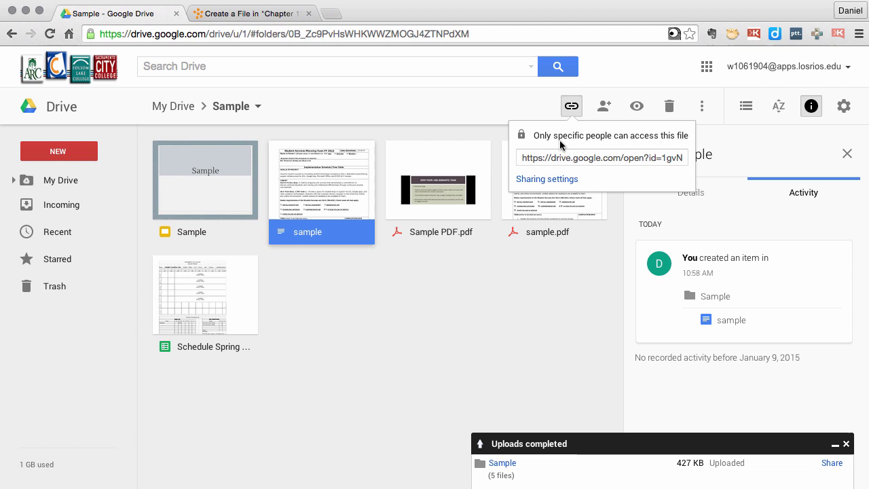
left_click(552, 181)
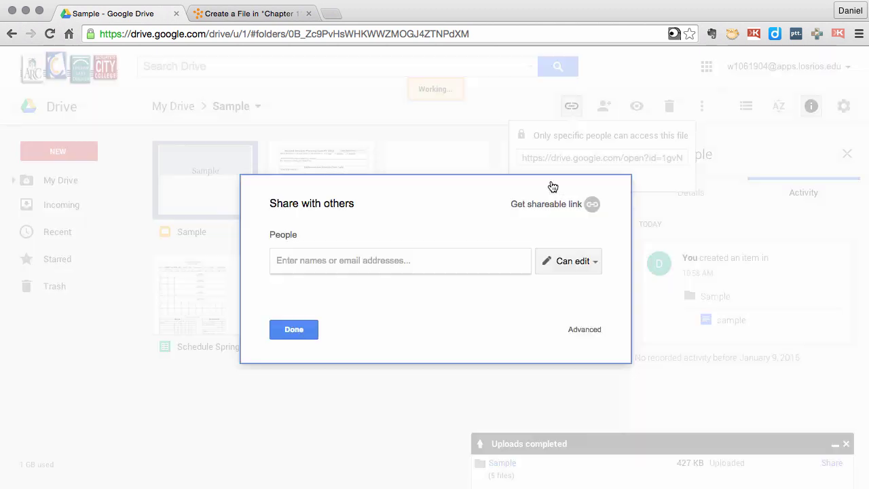
left_click(588, 265)
left_click(590, 210)
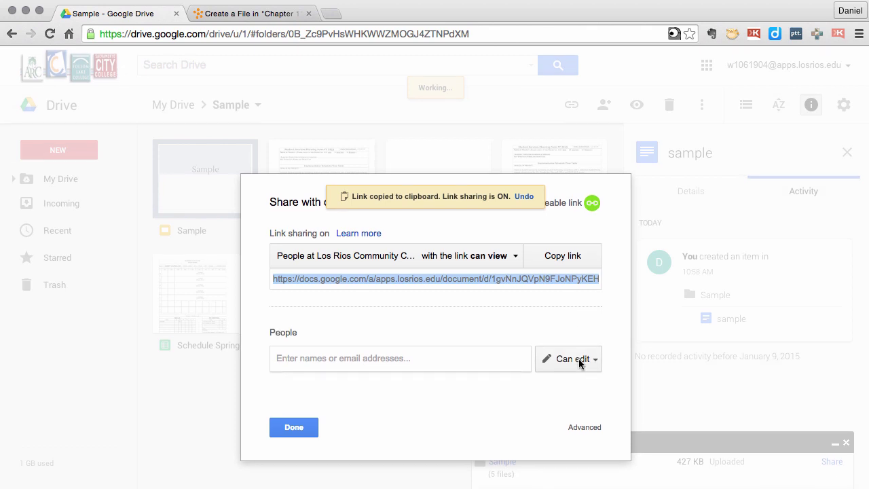
Set link sharing to 'On - Anyone with the link', save, and copy the document's link
left_click(406, 260)
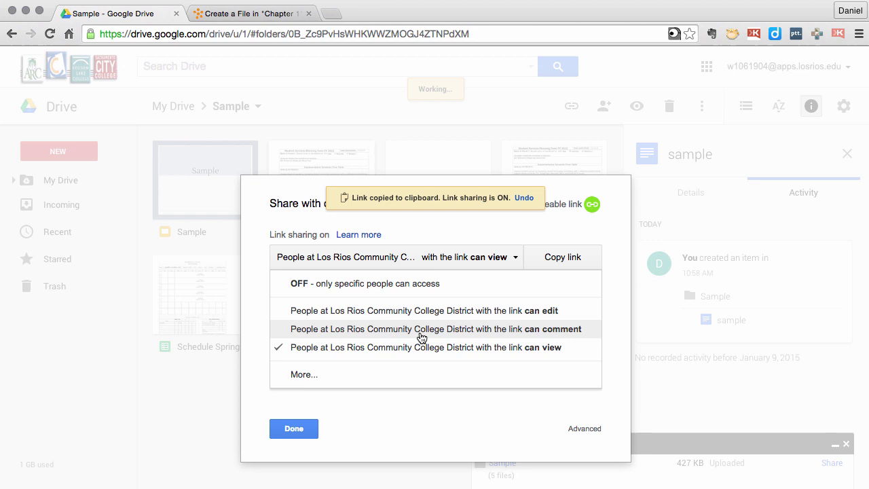
left_click(302, 374)
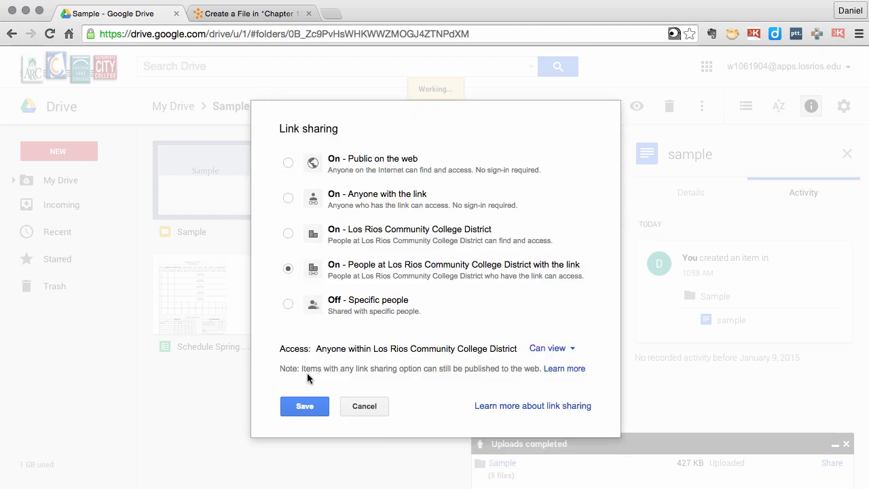
left_click(288, 199)
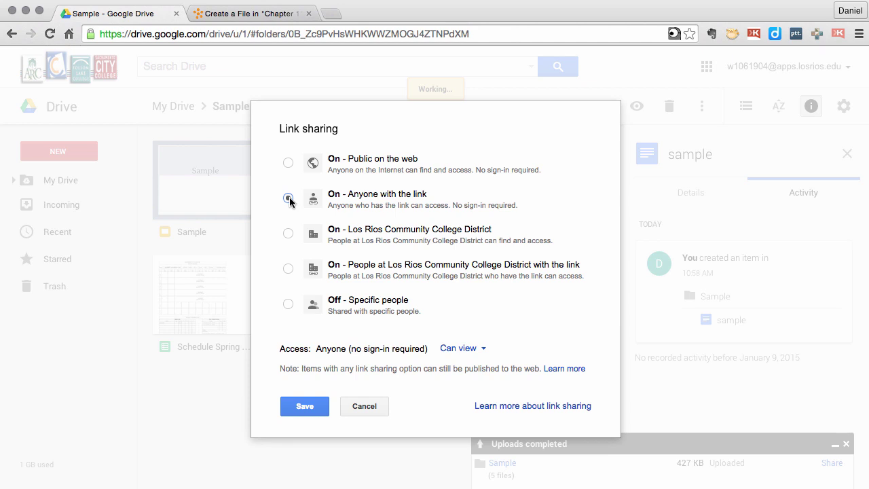
left_click(303, 406)
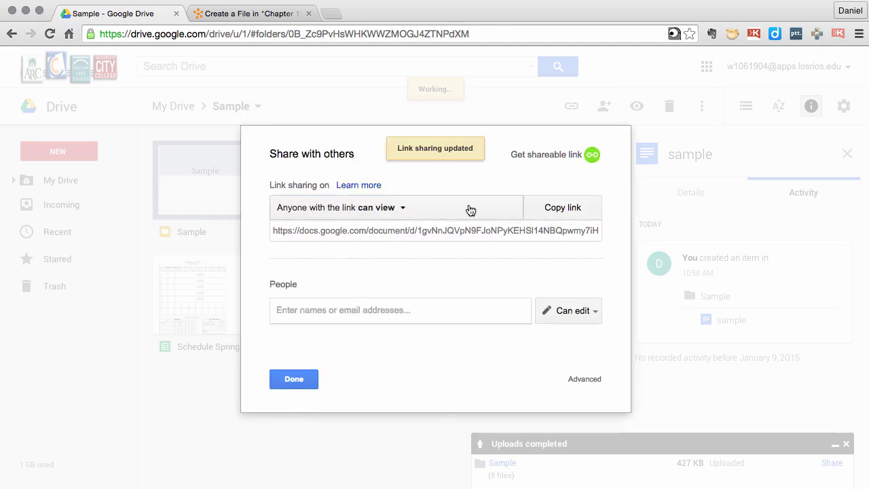
left_click(565, 232)
left_click(566, 211)
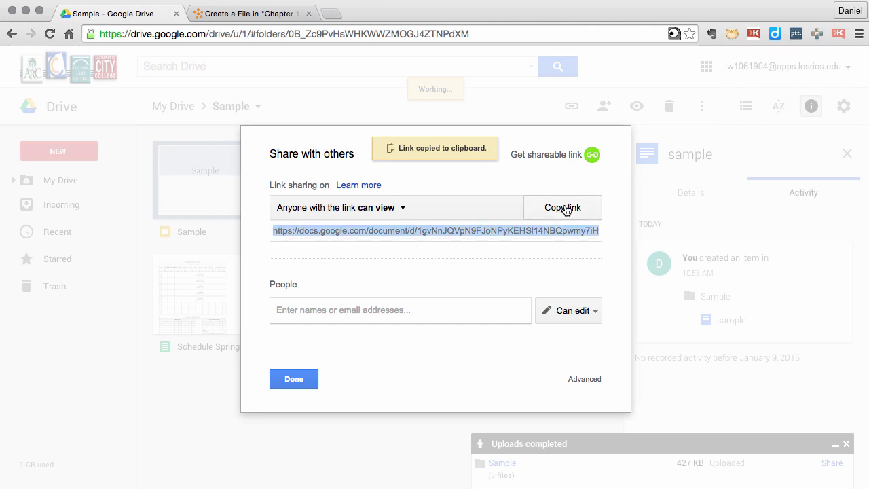
left_click(241, 13)
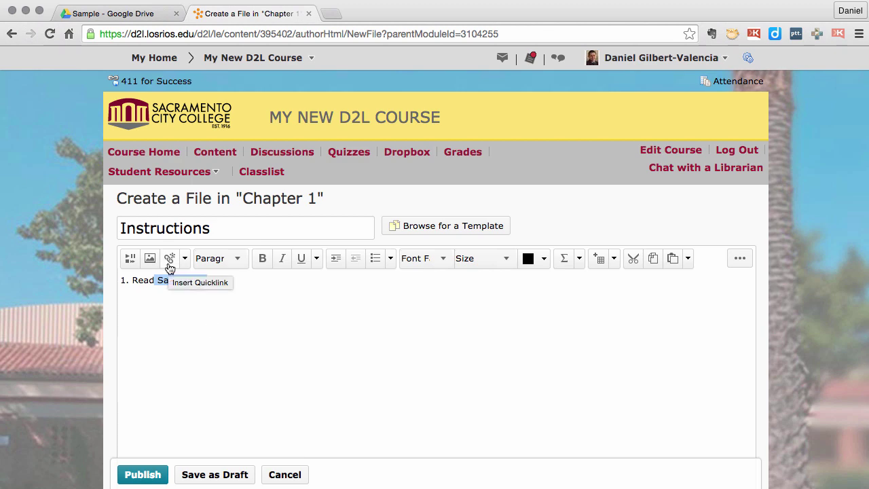
Link 'Sample file' to the copied Google doc URL, opening in a new window, and publish Instructions
left_click(170, 265)
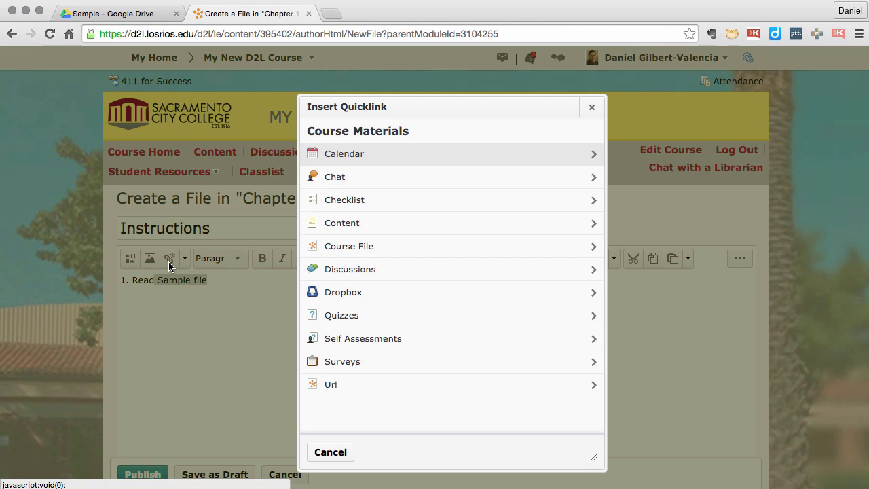
left_click(364, 393)
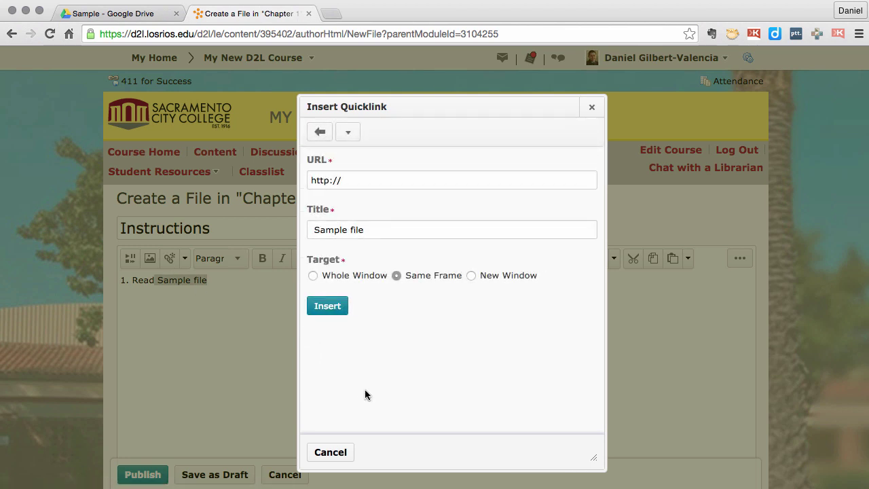
left_click_drag(347, 179, 305, 179)
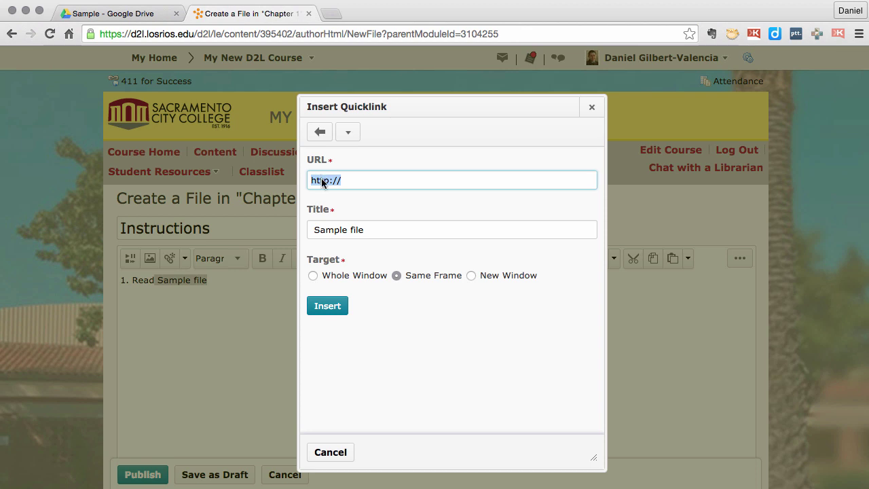
right_click(323, 179)
left_click(351, 245)
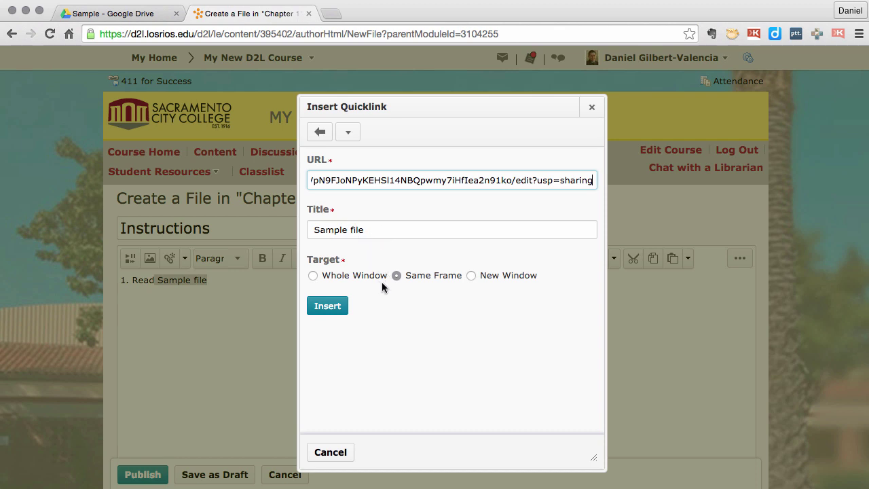
left_click(470, 276)
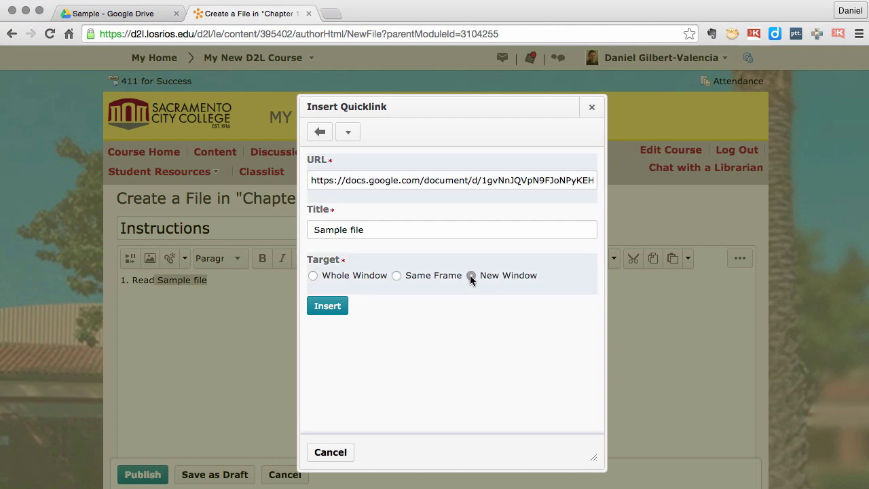
left_click(328, 306)
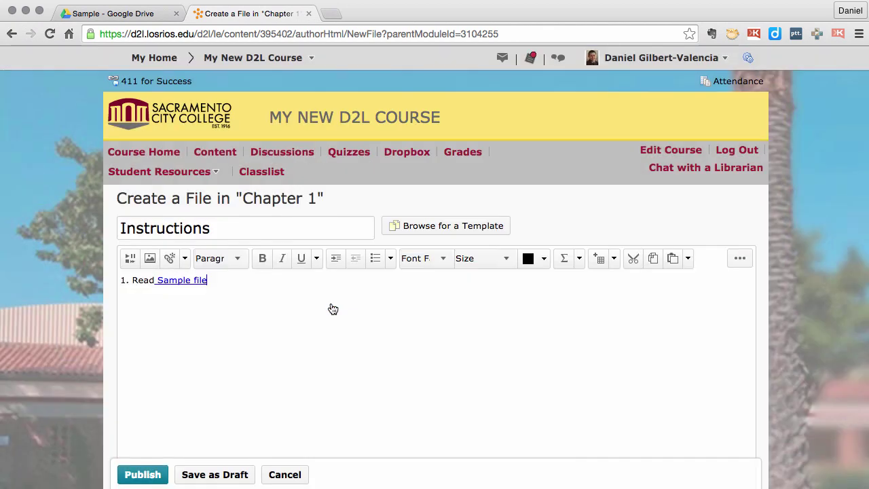
scroll(162, 478, "down", 1)
left_click(160, 477)
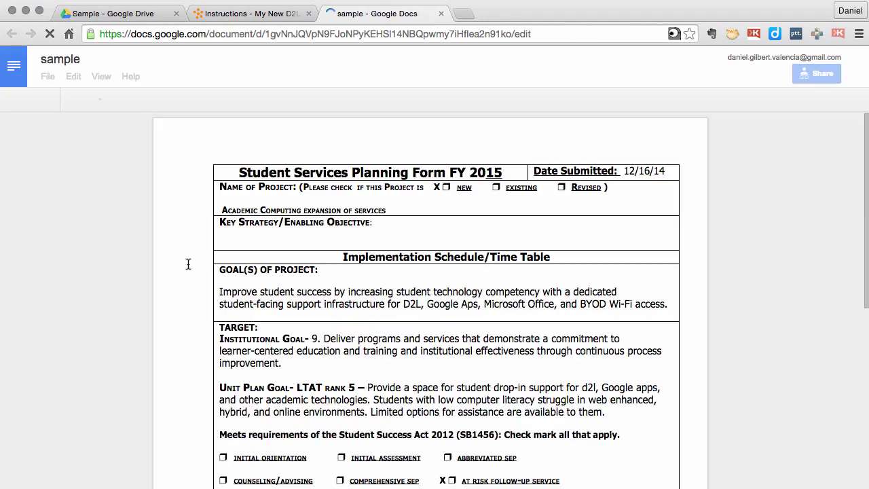
Reopen the published Instructions file for editing and continue the second Read step with 'Sample 2'
left_click(247, 14)
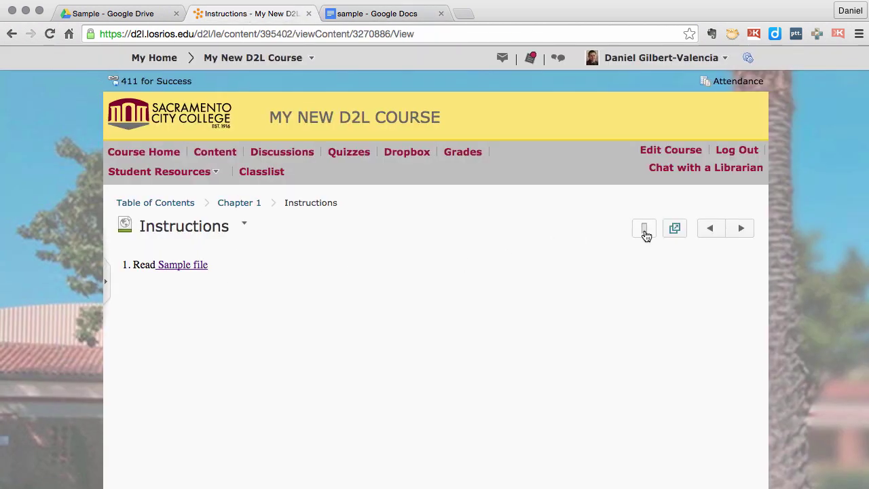
scroll(387, 290, "down", 1)
scroll(380, 292, "down", 5)
scroll(374, 295, "down", 3)
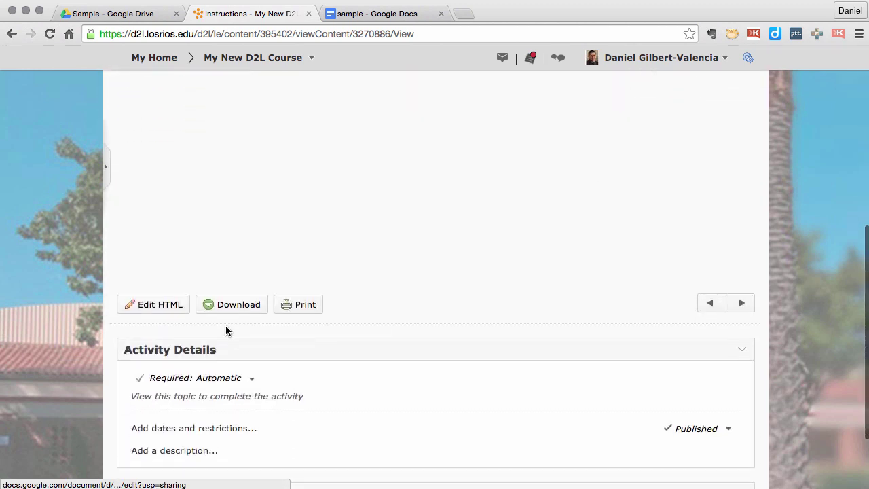
left_click(163, 296)
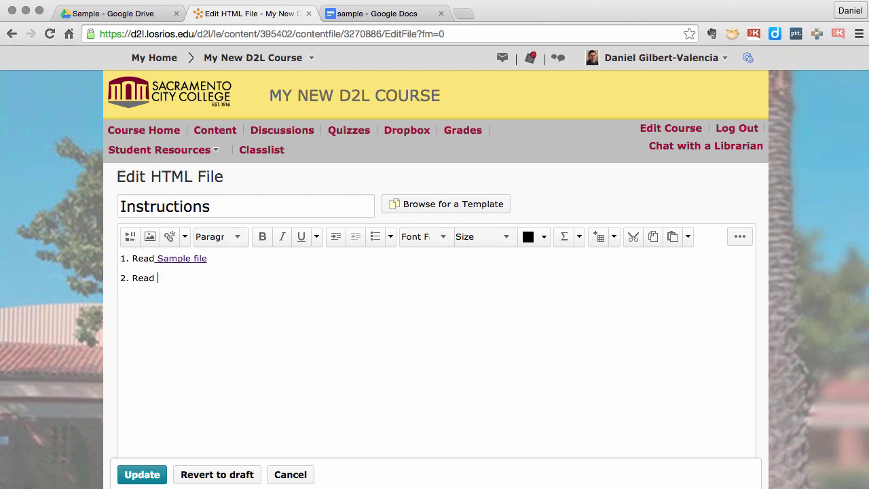
type("Sample 2")
Close the sample document's sharing settings in Drive and pick the Sample presentation
left_click(108, 13)
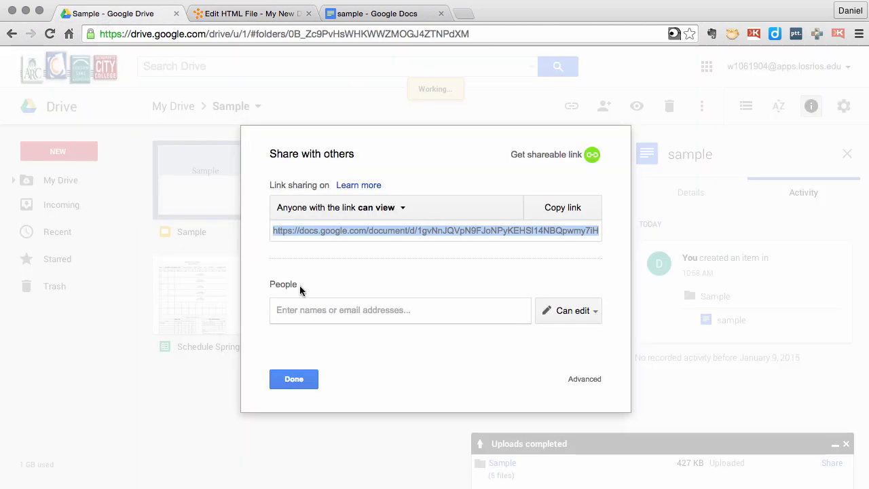
left_click(314, 382)
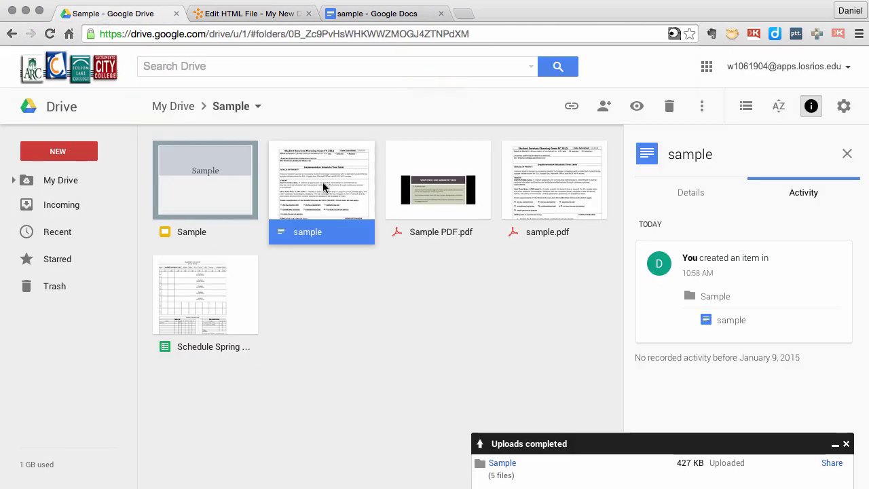
left_click(220, 188)
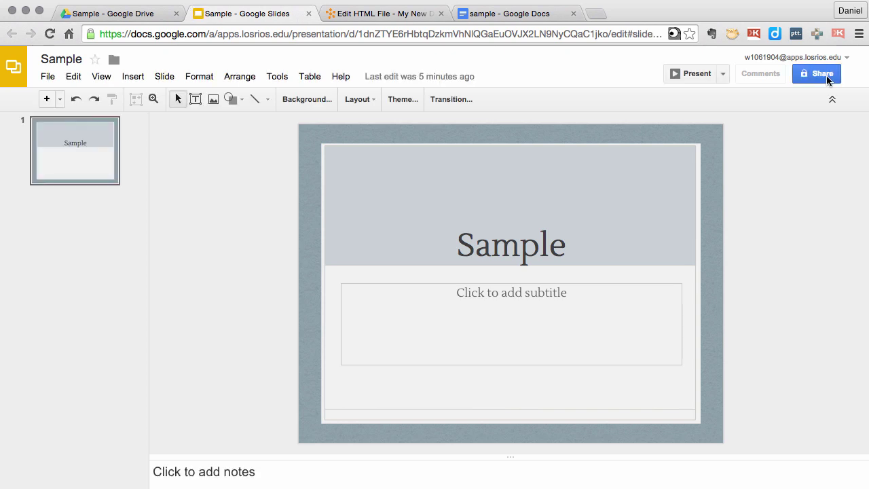
Make the Sample presentation viewable by 'Anyone with the link' and copy its share link
left_click(827, 77)
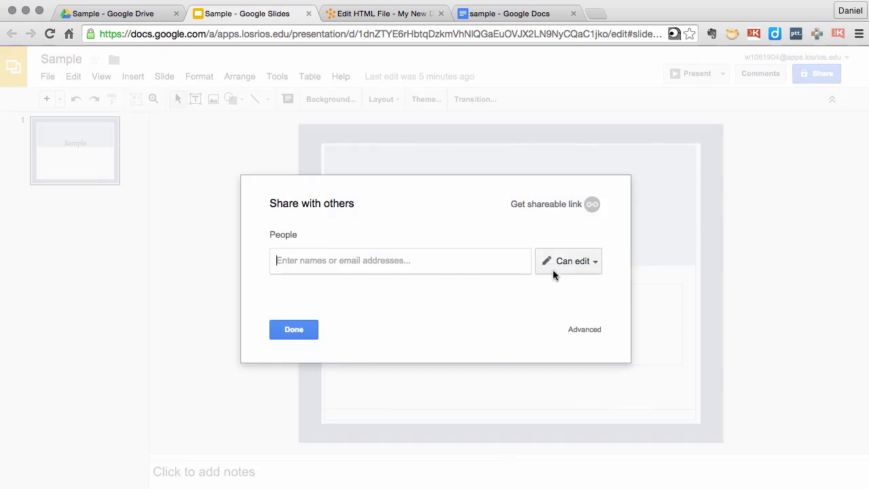
left_click(586, 330)
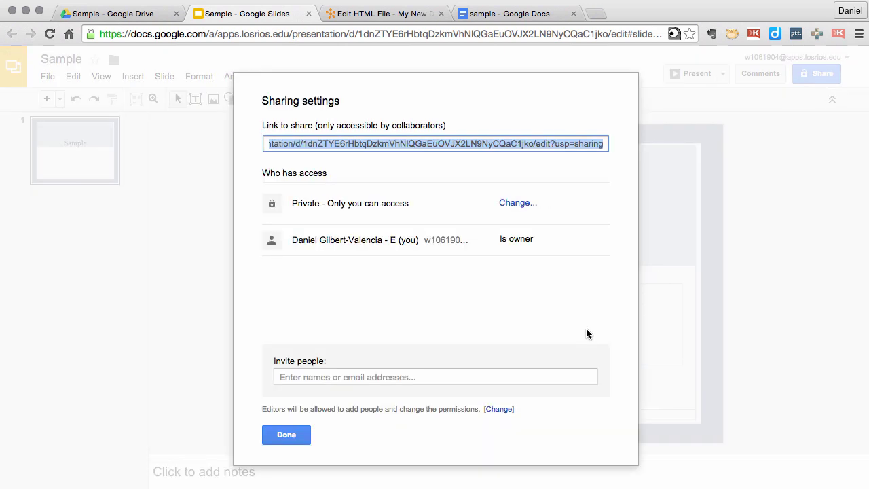
left_click(519, 204)
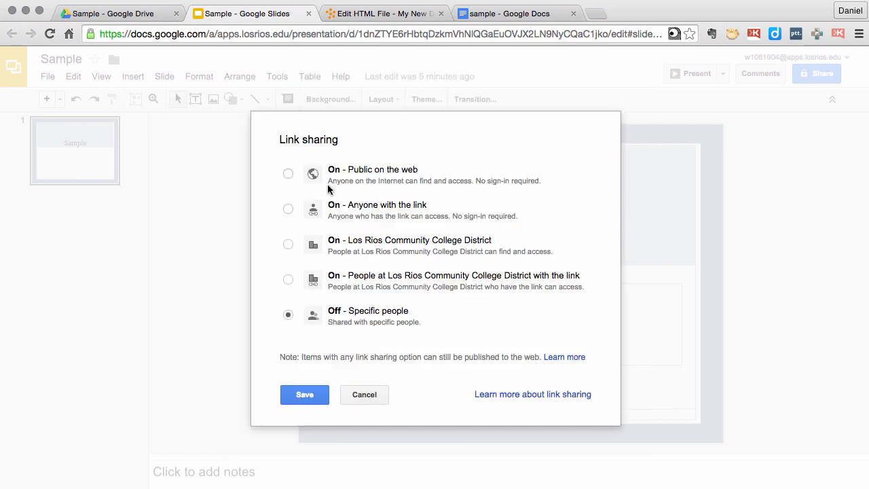
left_click(288, 210)
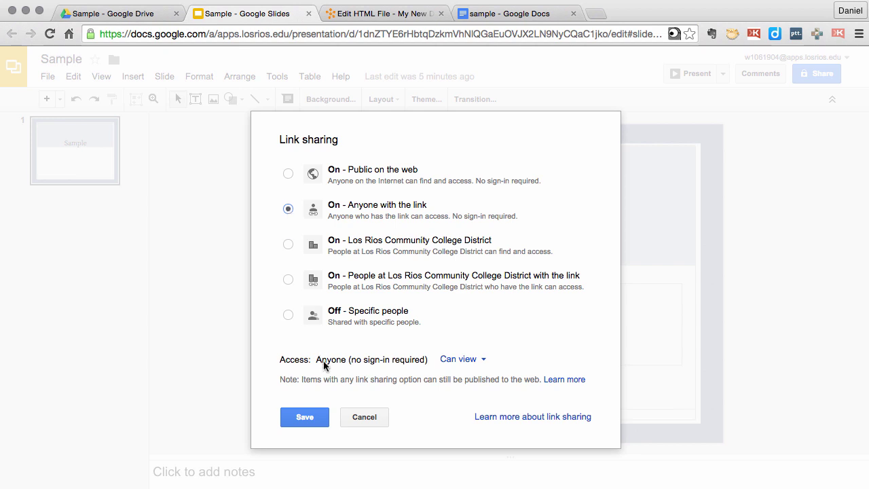
left_click(303, 417)
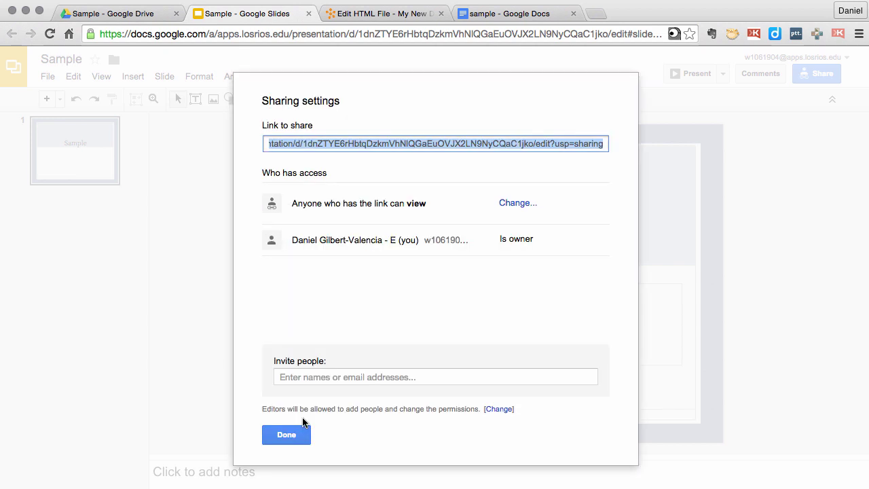
right_click(332, 143)
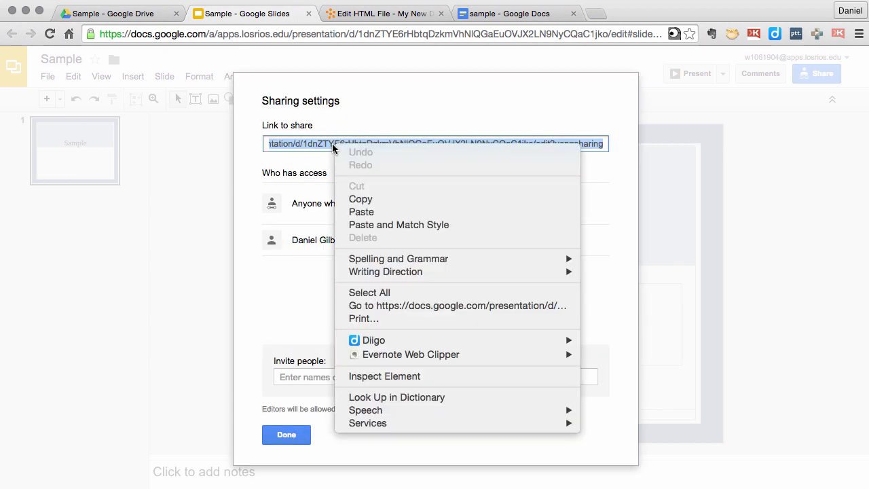
left_click(369, 200)
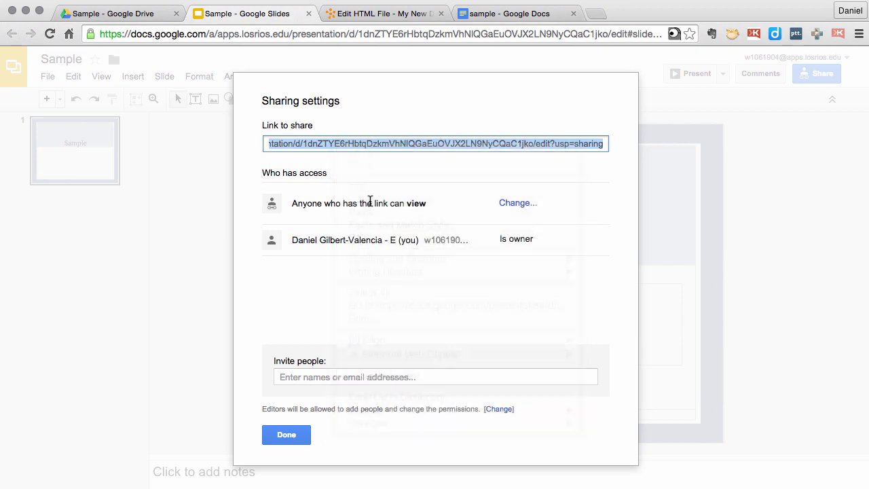
left_click(286, 435)
Link 'Sample 2' to the presentation's share URL, opening in a new window, and save the Instructions file
left_click(492, 20)
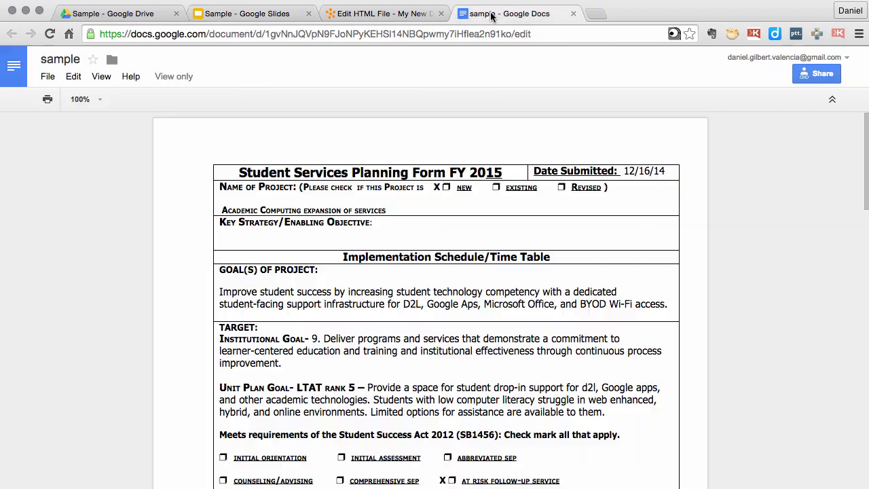
left_click(408, 15)
left_click_drag(200, 278, 156, 279)
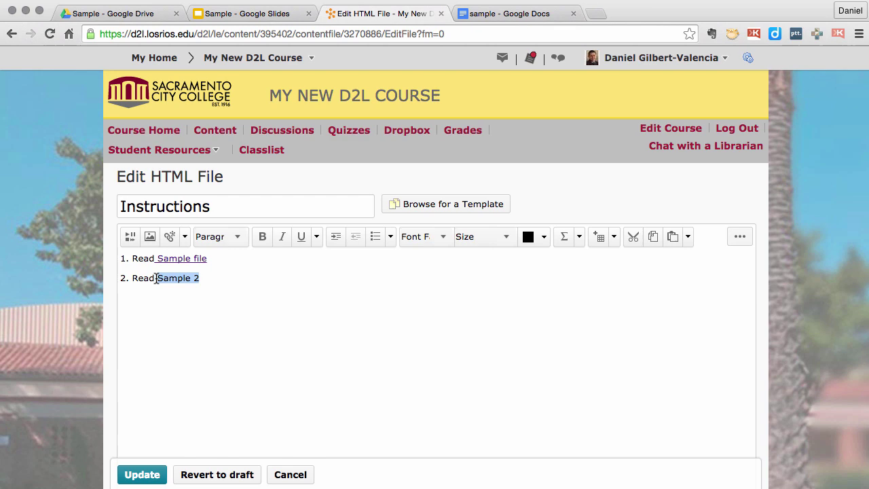
left_click(170, 237)
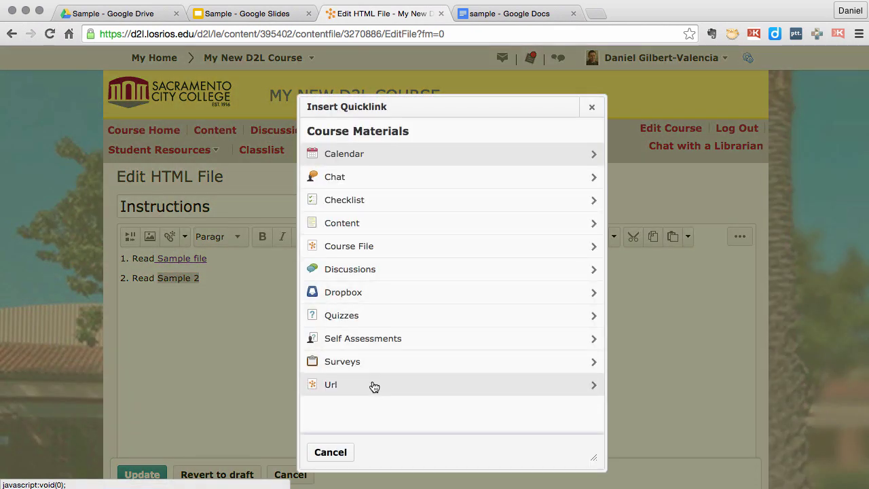
left_click(371, 385)
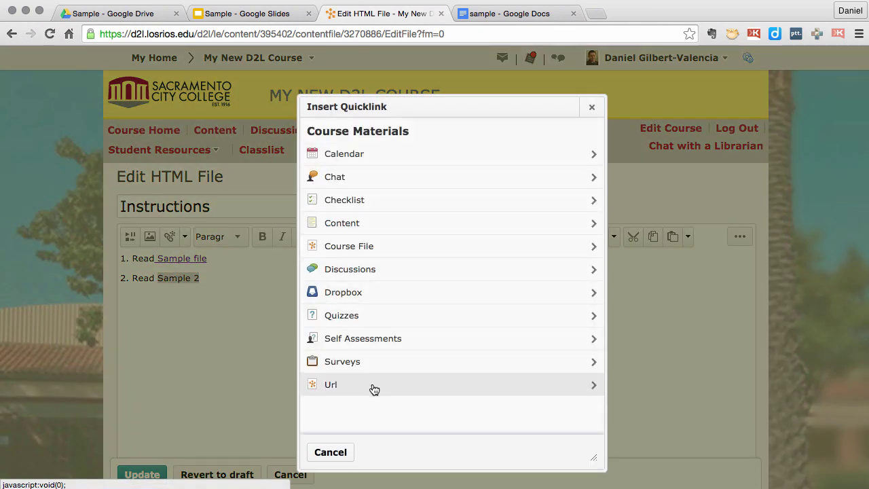
left_click_drag(356, 180, 306, 180)
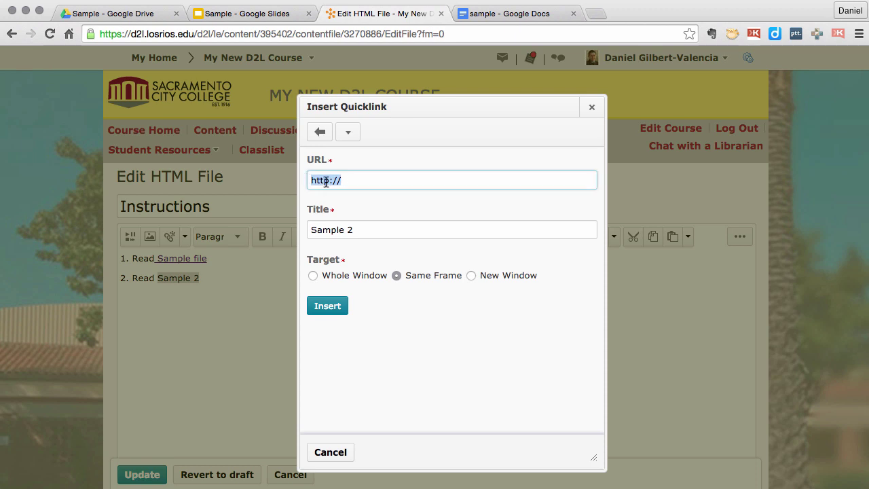
right_click(327, 183)
left_click(355, 248)
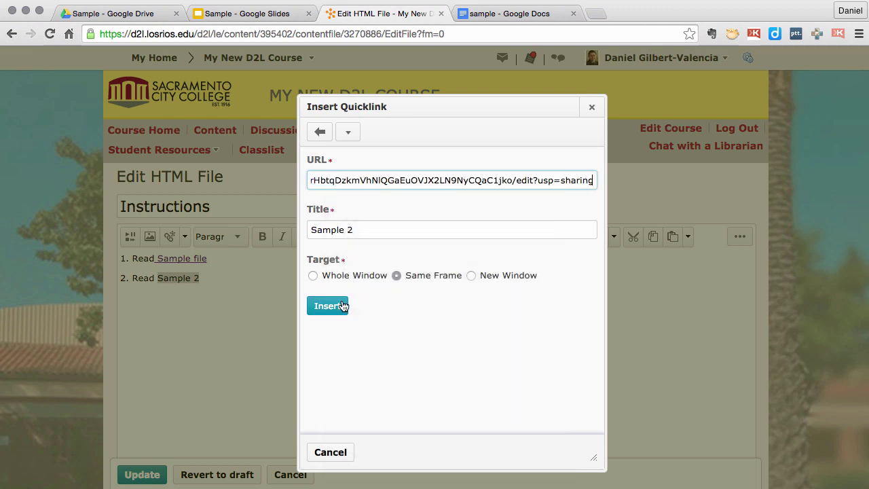
left_click(471, 275)
left_click(334, 306)
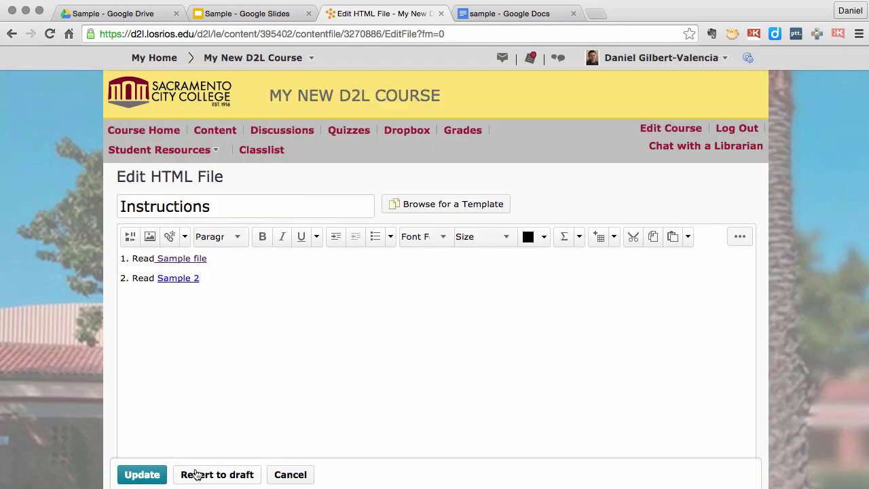
left_click(154, 474)
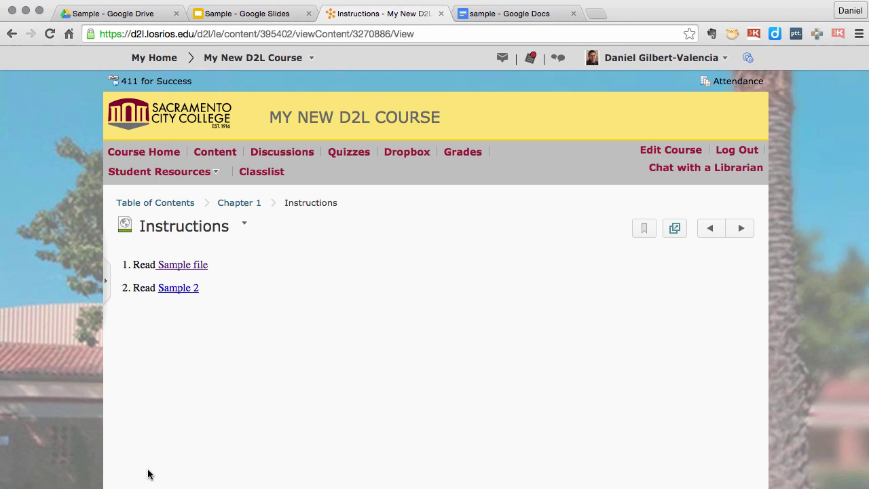
From the Chapter 1 content list, start creating a new link item
left_click(221, 161)
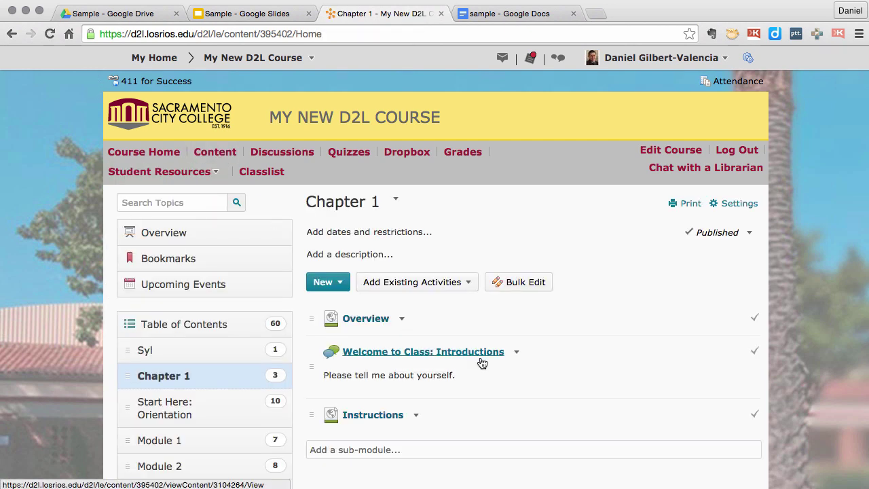
scroll(481, 363, "down", 2)
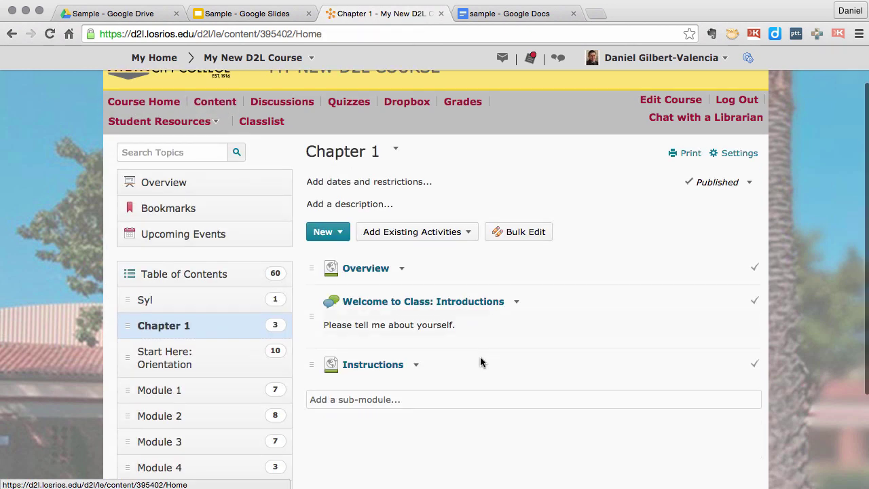
left_click(337, 233)
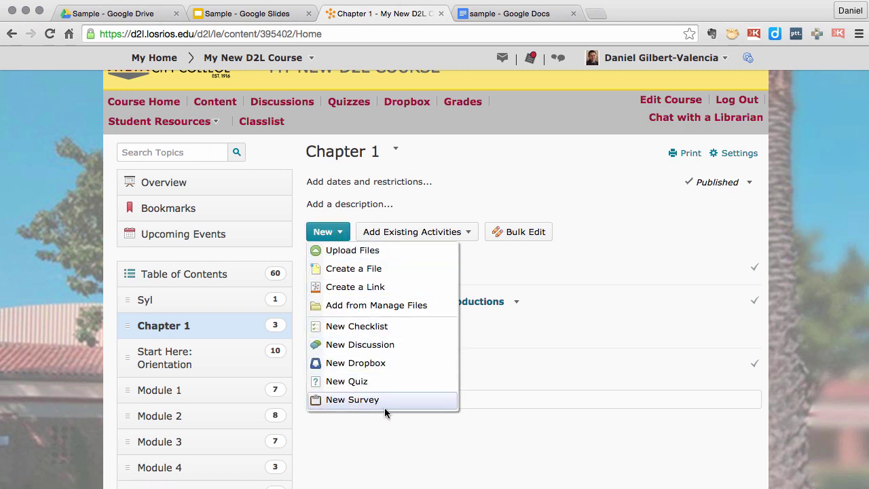
left_click(365, 289)
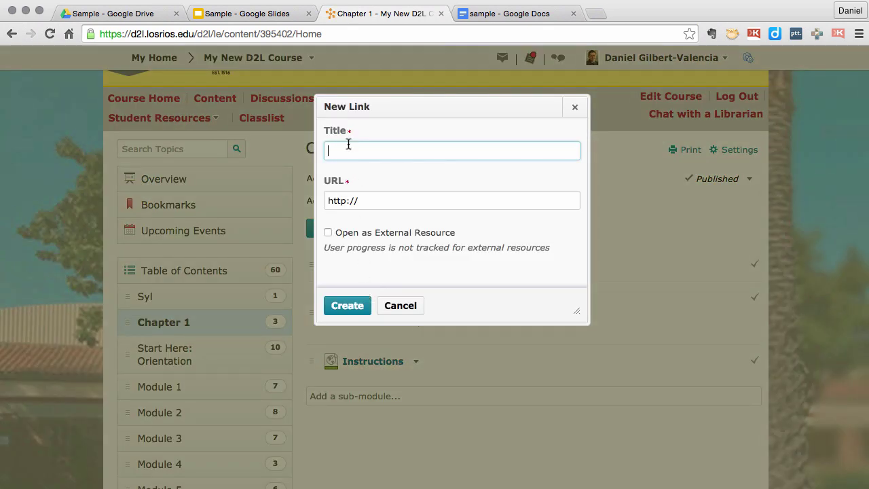
Create the 'Sample 3' link to the presentation's share URL as an external resource
type("Sample")
type("3")
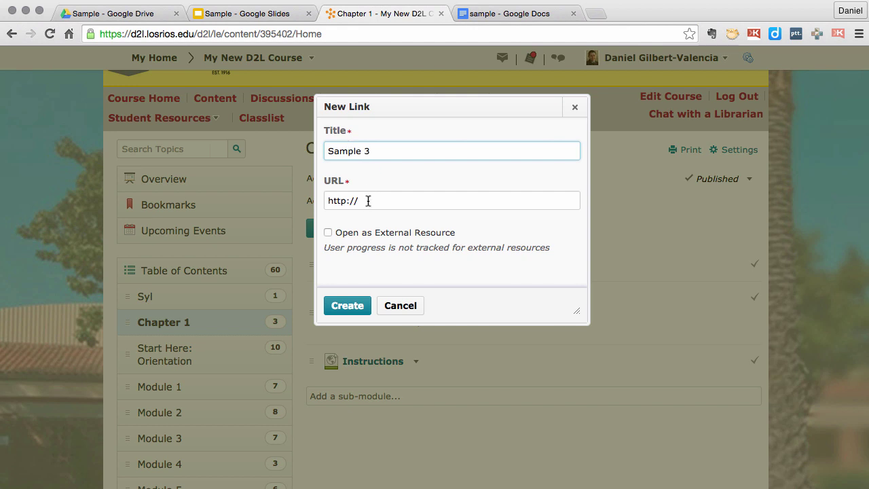
left_click_drag(369, 200, 320, 196)
right_click(334, 199)
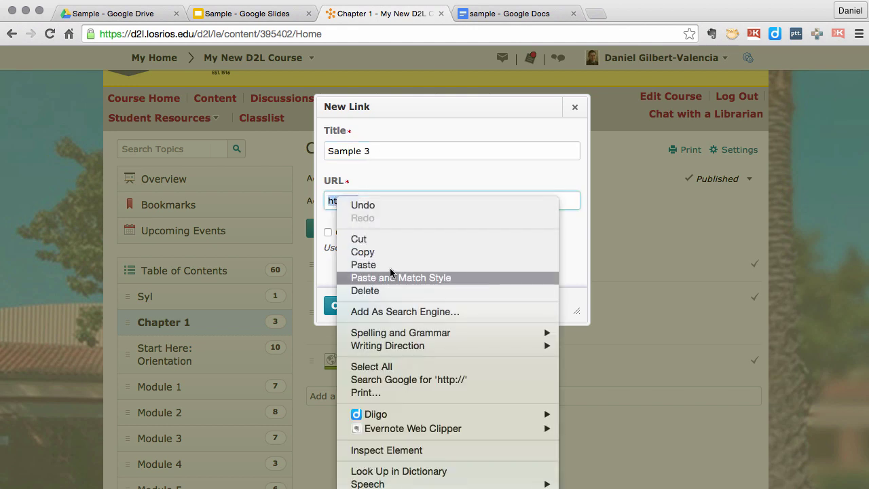
left_click(390, 266)
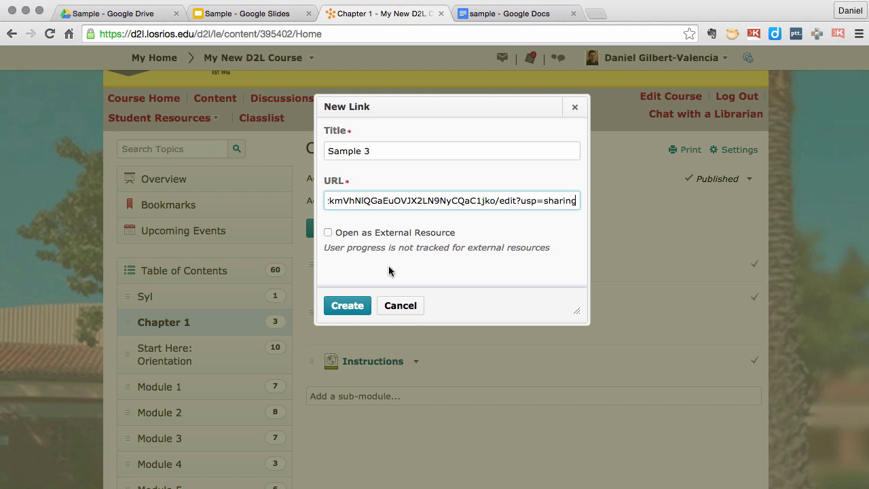
left_click(327, 233)
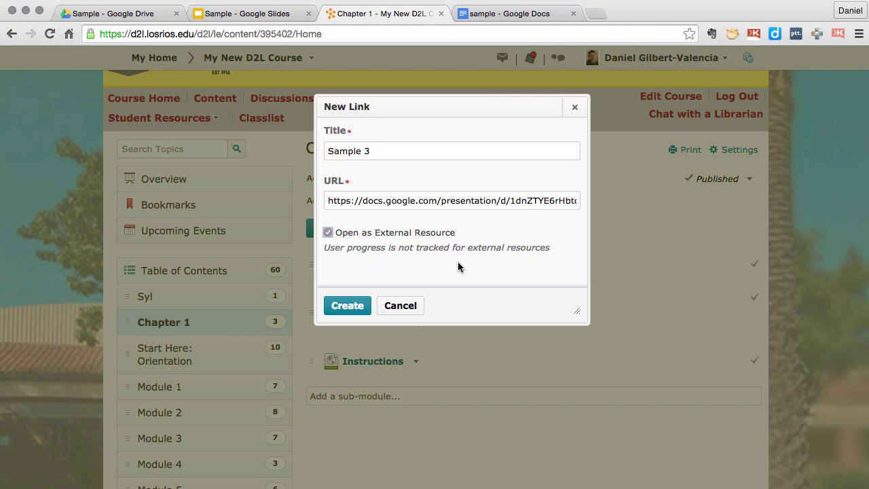
left_click(360, 309)
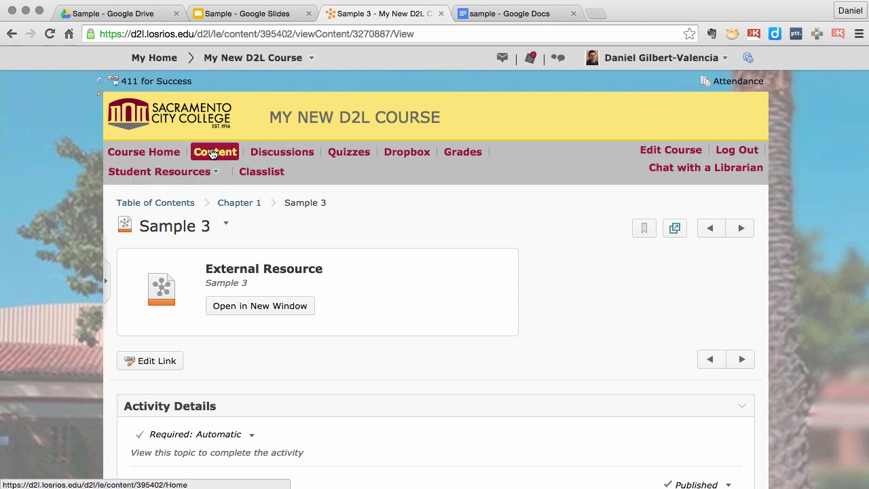
Return to the Chapter 1 list showing Sample 3, then open the Sample PDF's Drive link sharing
left_click(213, 153)
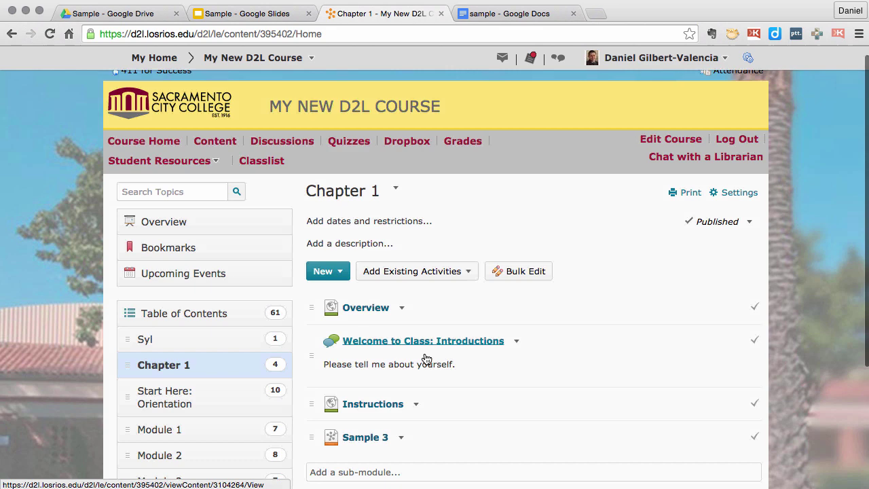
scroll(427, 359, "down", 2)
left_click(363, 390)
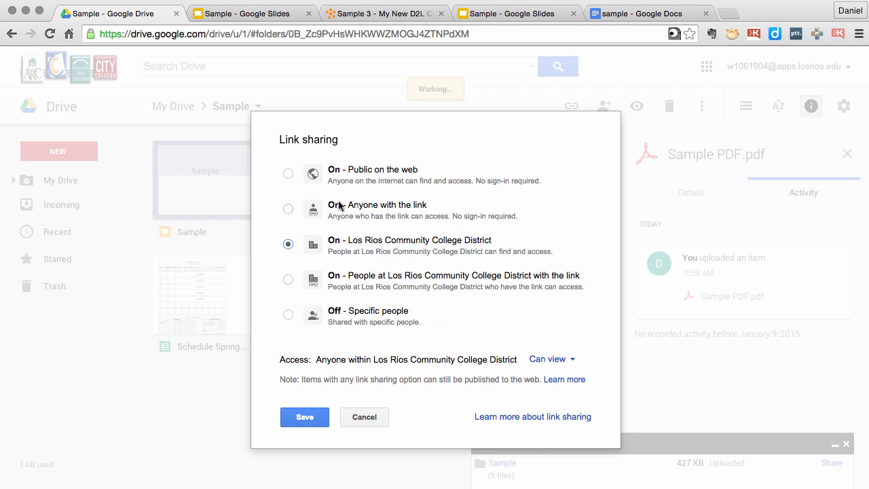
Try each link-sharing level for the Sample PDF, ending on 'Off – Specific people'
left_click(288, 174)
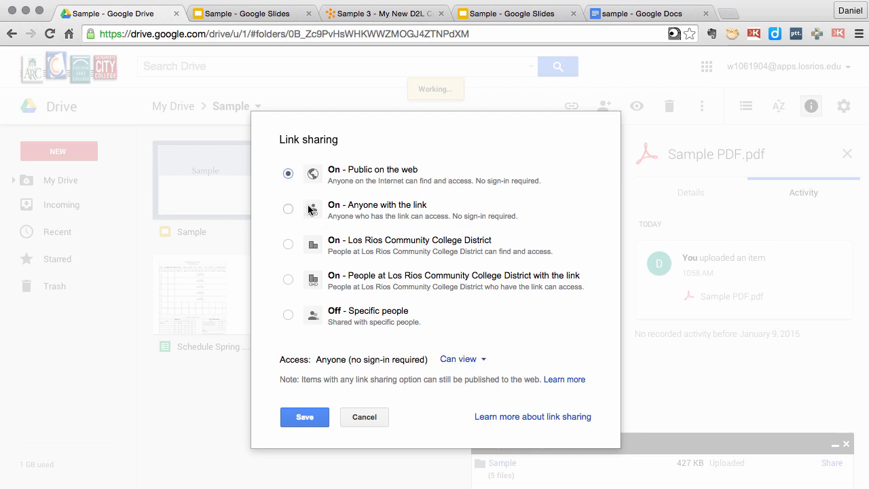
left_click(288, 208)
left_click(288, 245)
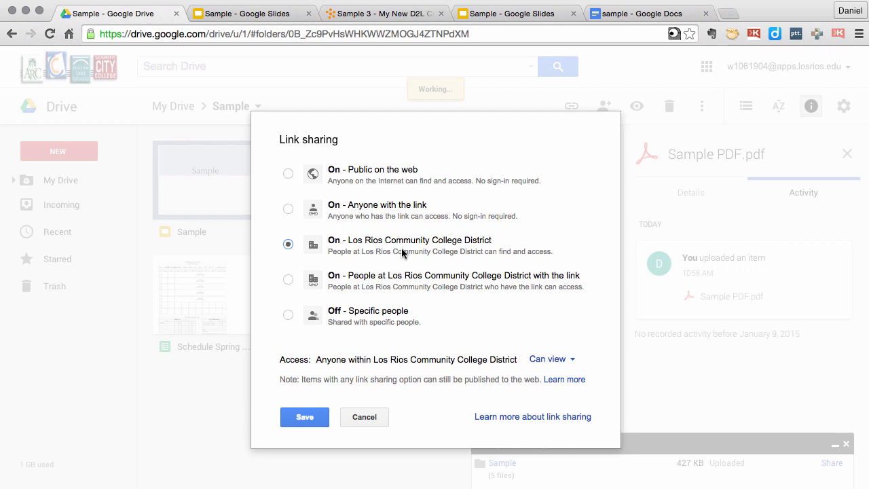
left_click(288, 280)
left_click(288, 315)
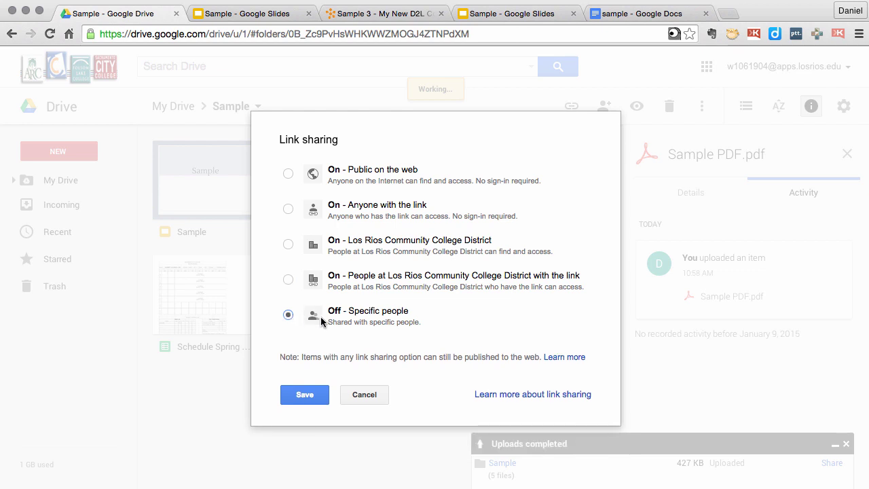